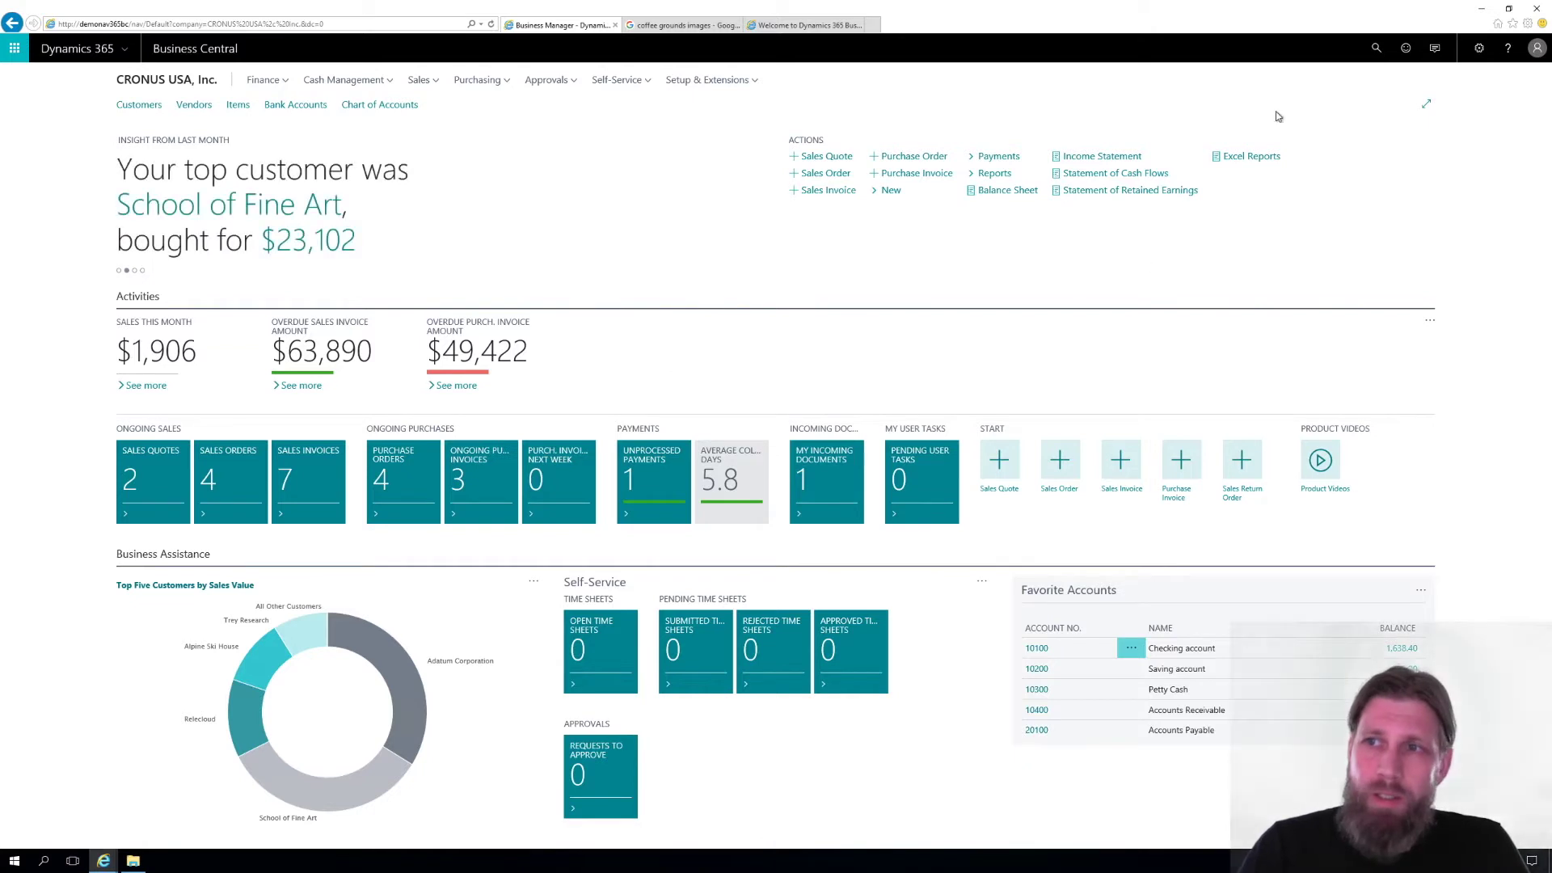
Find Cash Flow Forecasts via search, review DEFAULT's weekly CF Availability by Periods, then close it.
{"action": "left_click", "coordinate": [1375, 49]}
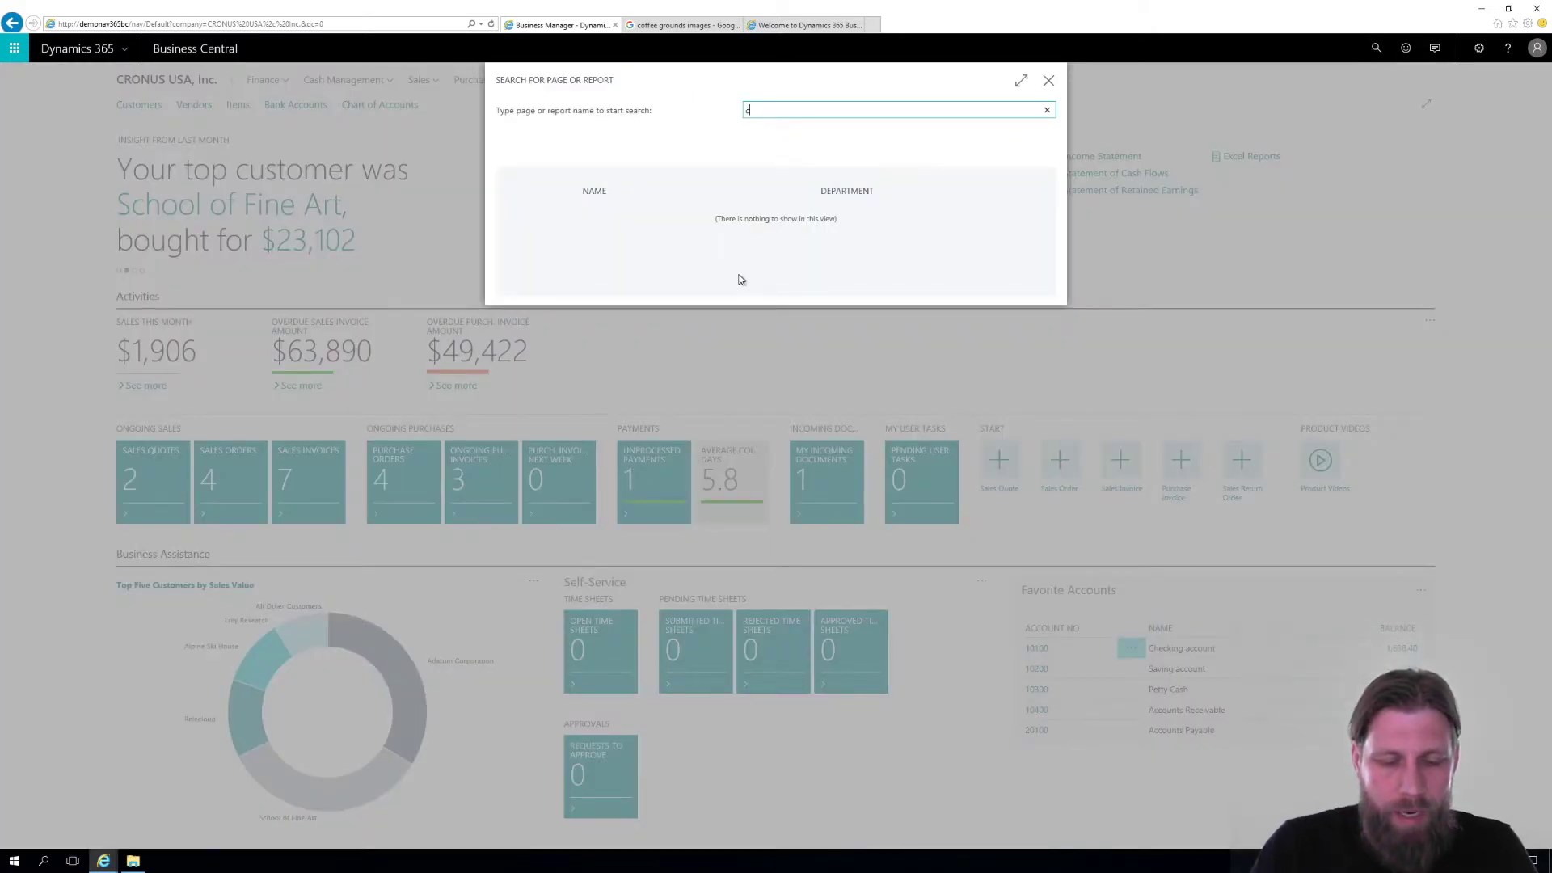
{"action": "type", "text": "cash flow"}
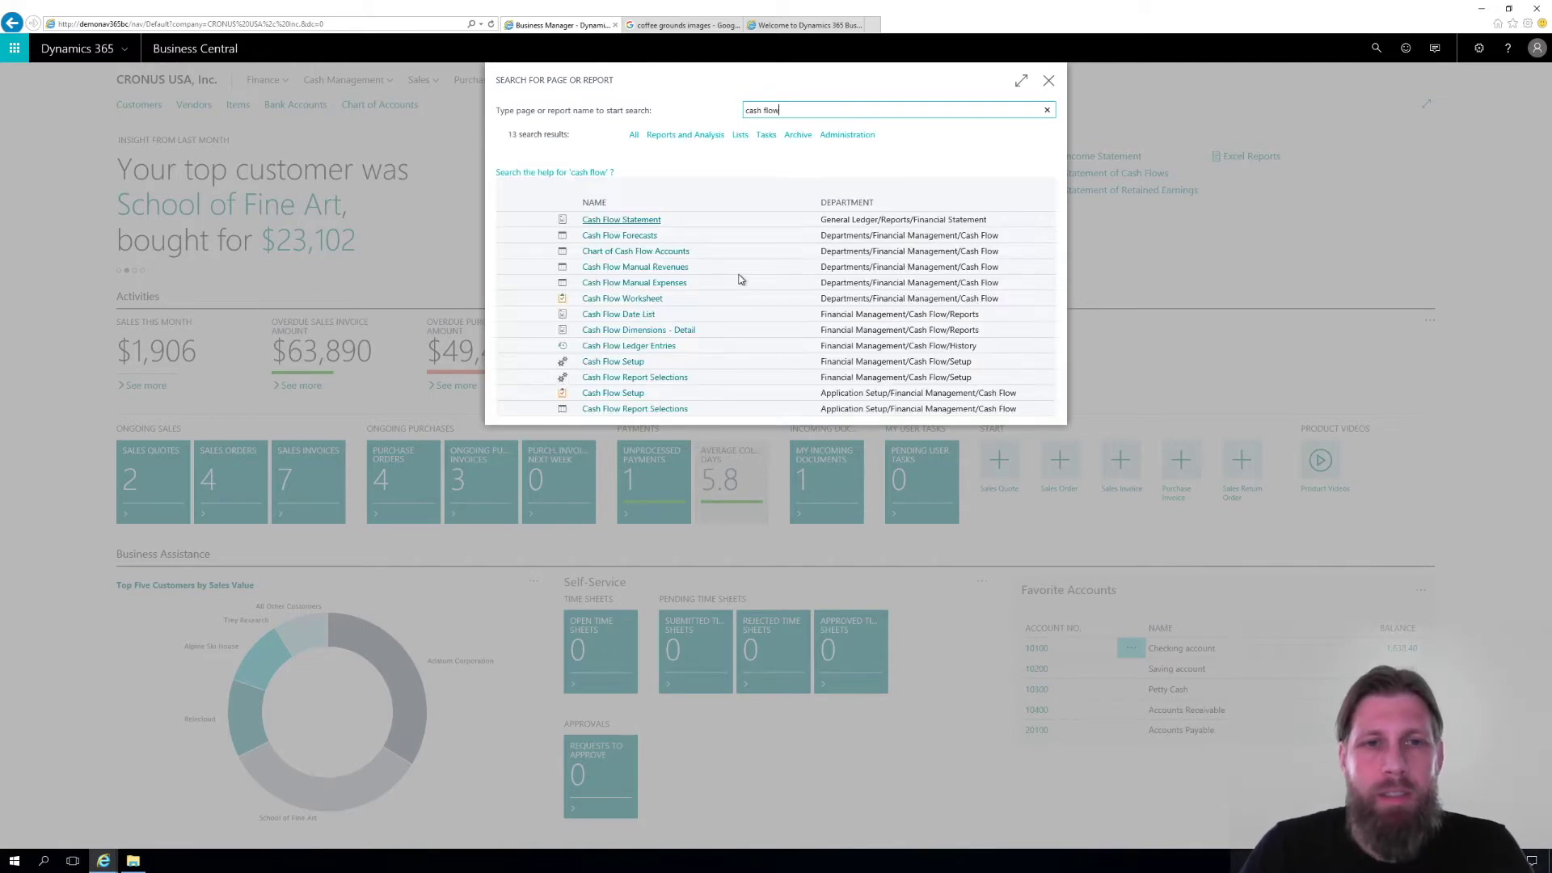
{"action": "left_click", "coordinate": [614, 236]}
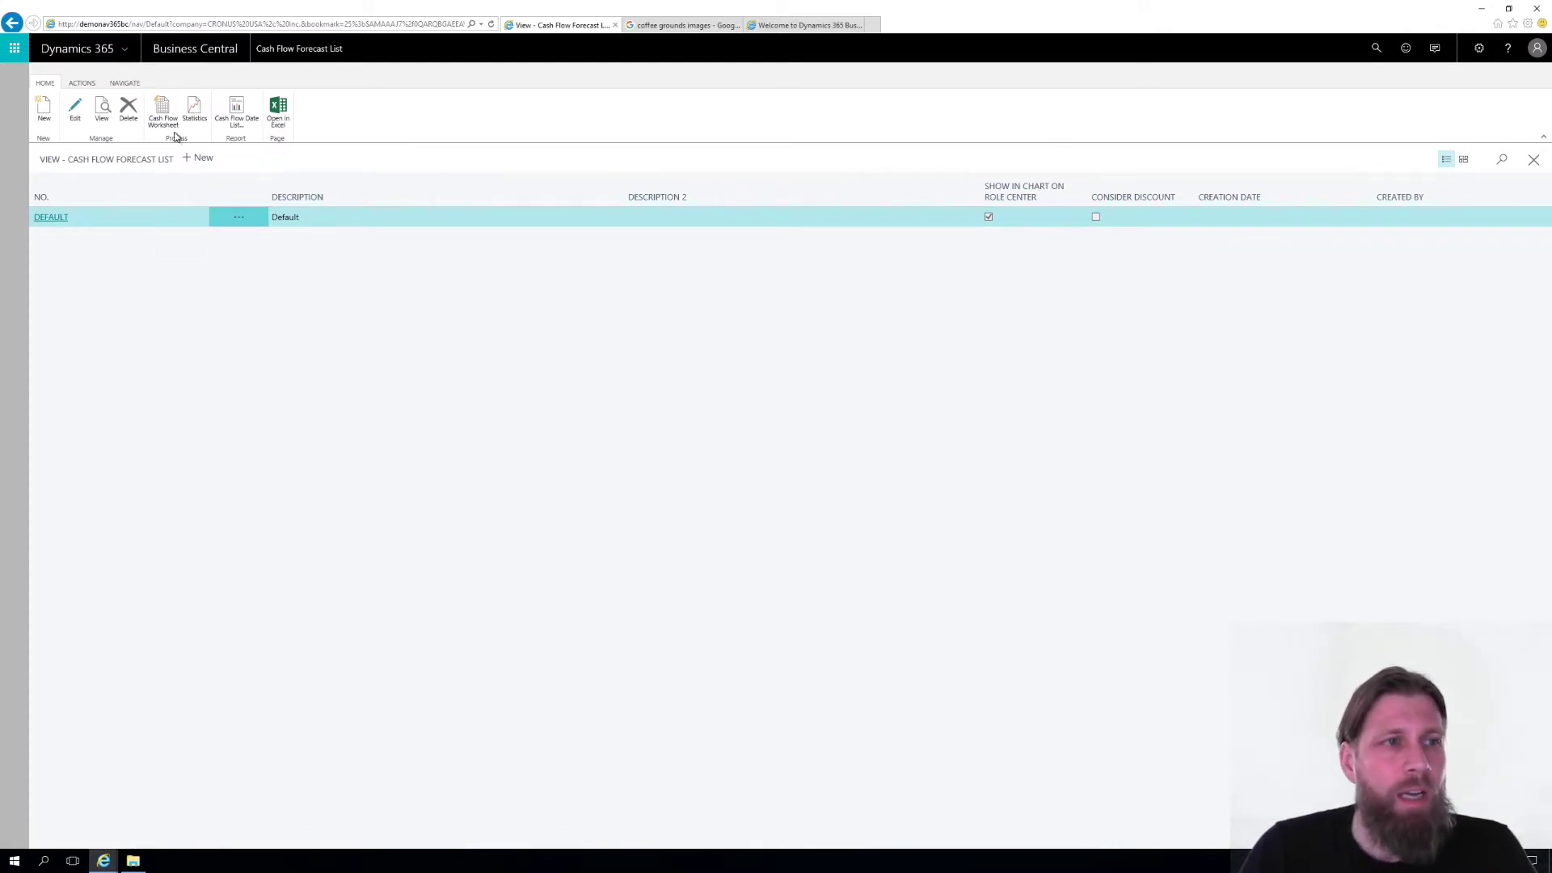
{"action": "left_click", "coordinate": [125, 83]}
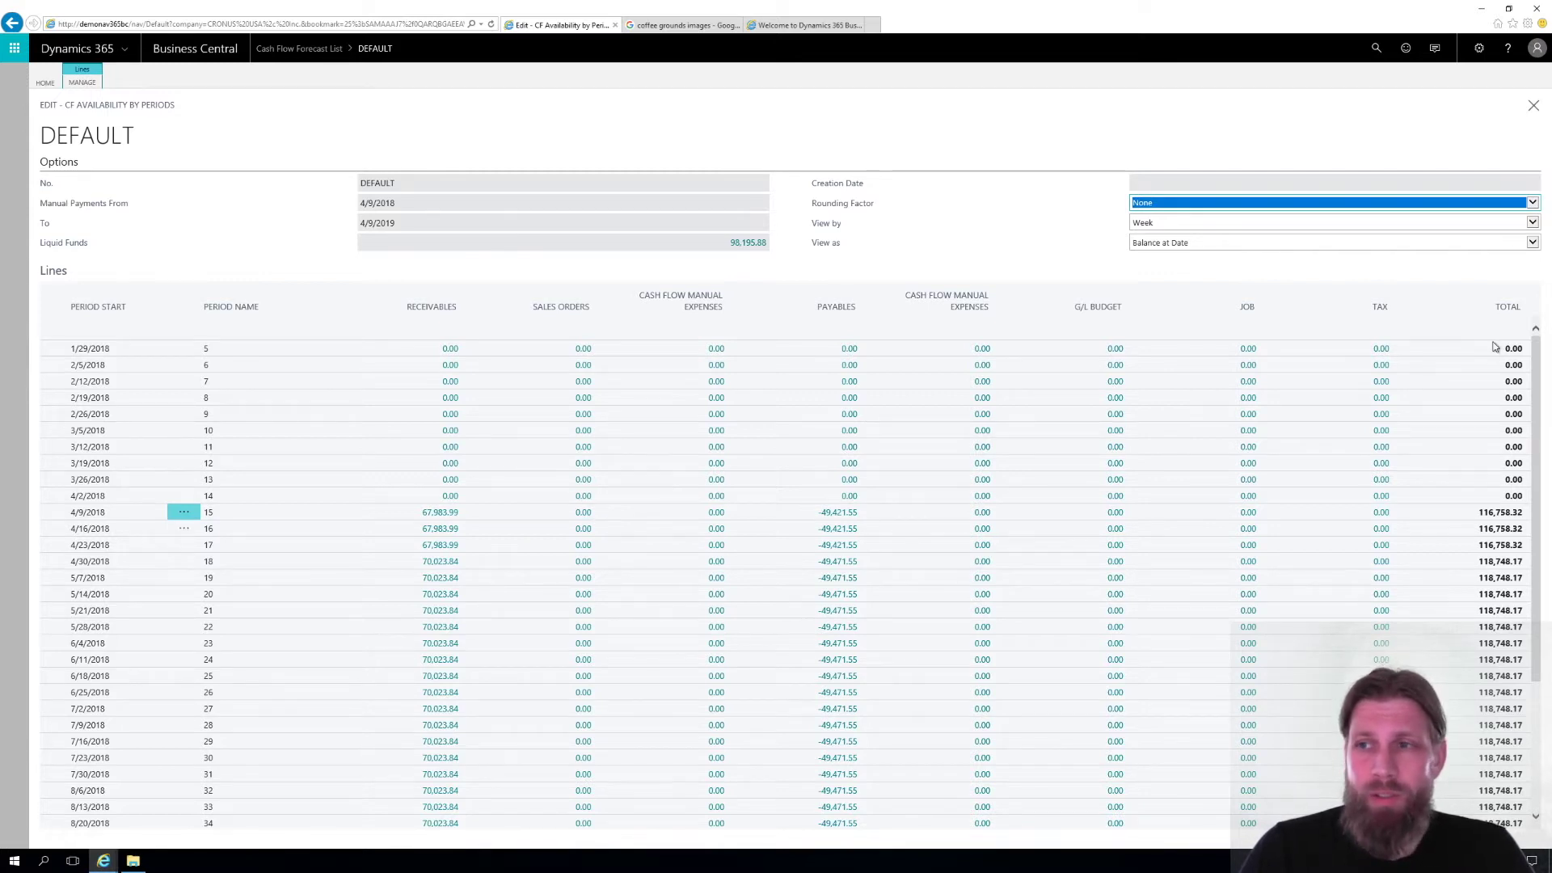
{"action": "left_click", "coordinate": [1533, 108]}
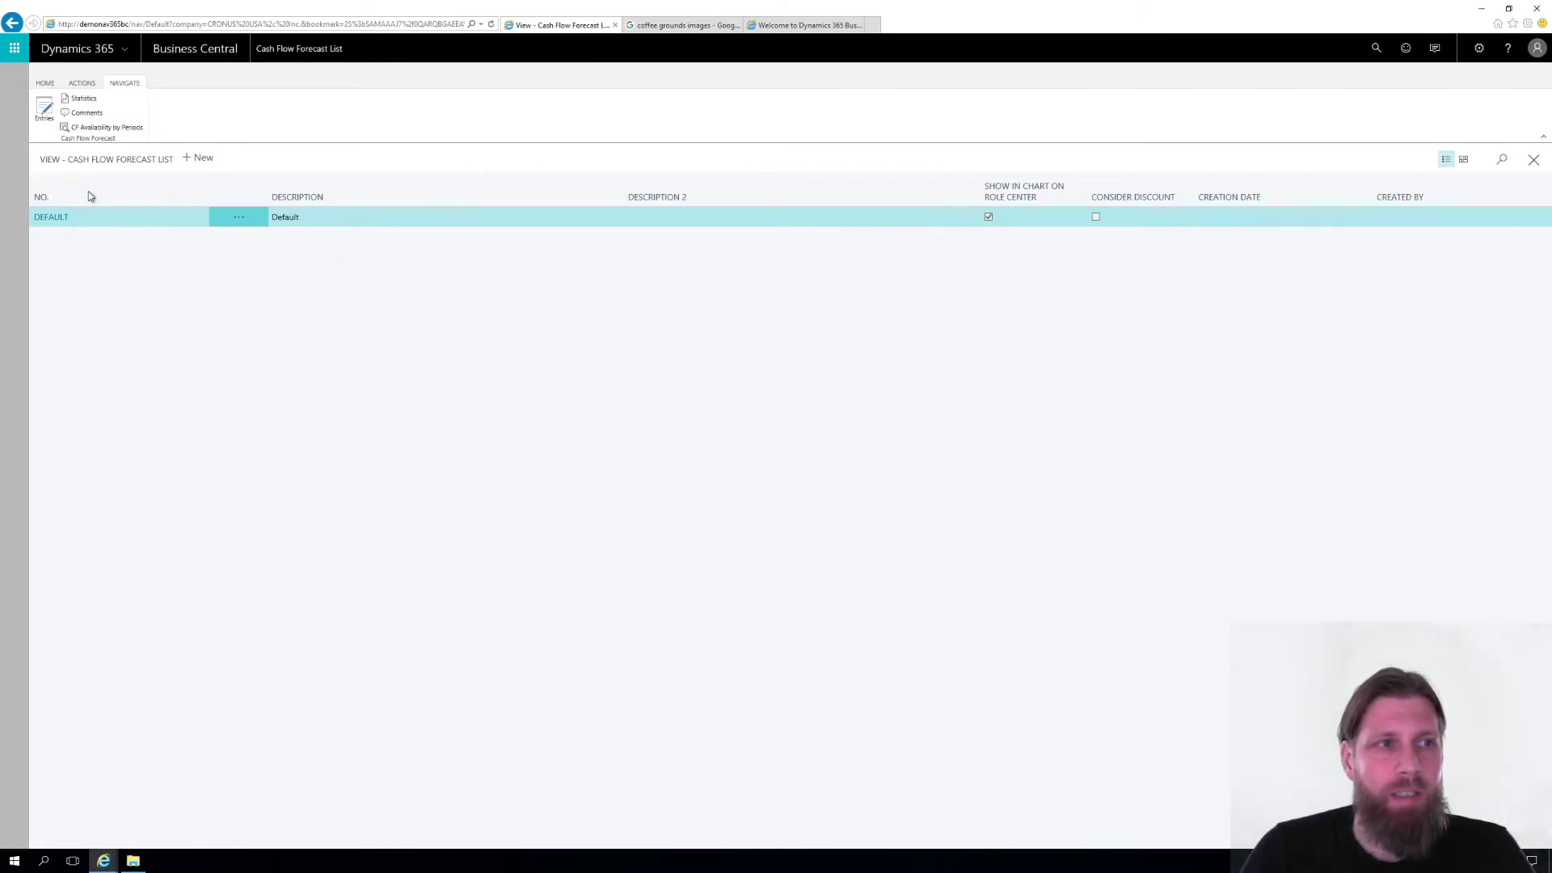
Fill the DEFAULT forecast's Cash Flow Worksheet with suggested lines.
{"action": "left_click", "coordinate": [44, 82]}
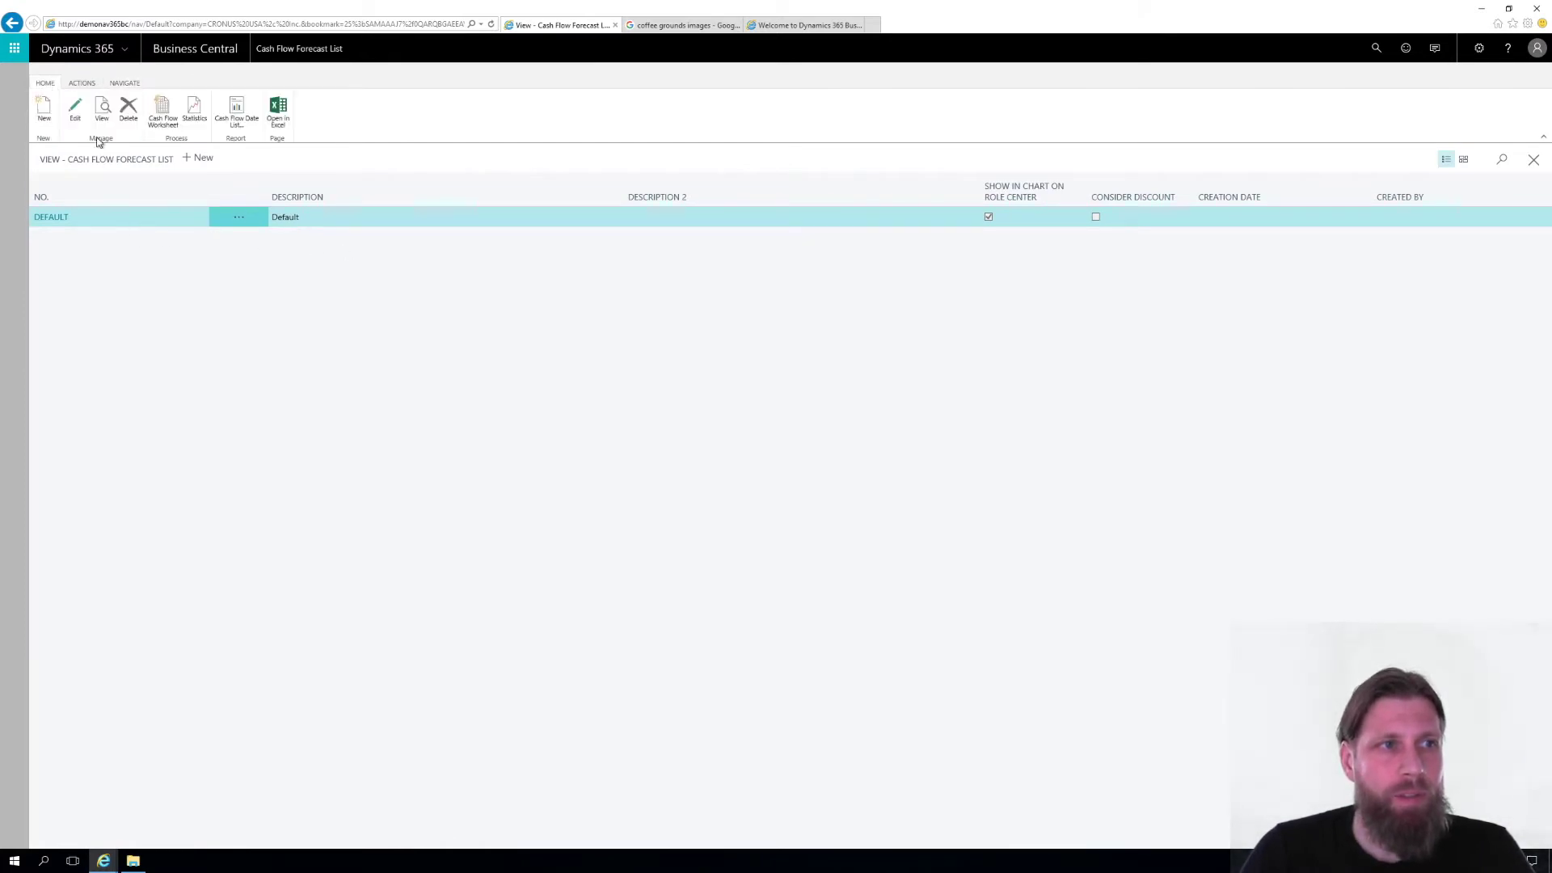
{"action": "left_click", "coordinate": [160, 114]}
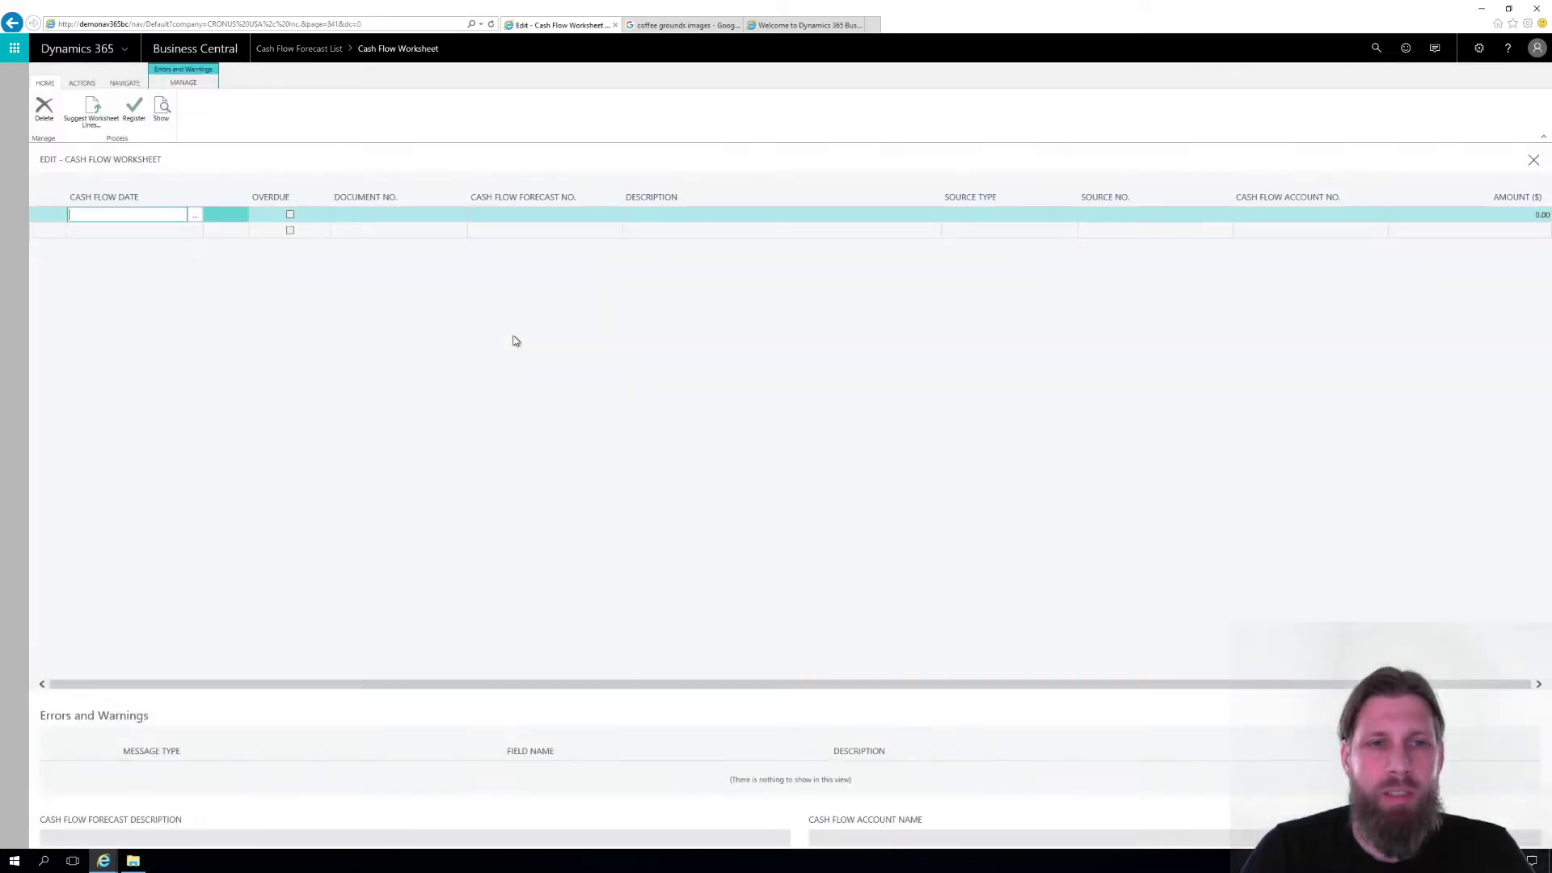
{"action": "left_click", "coordinate": [89, 113]}
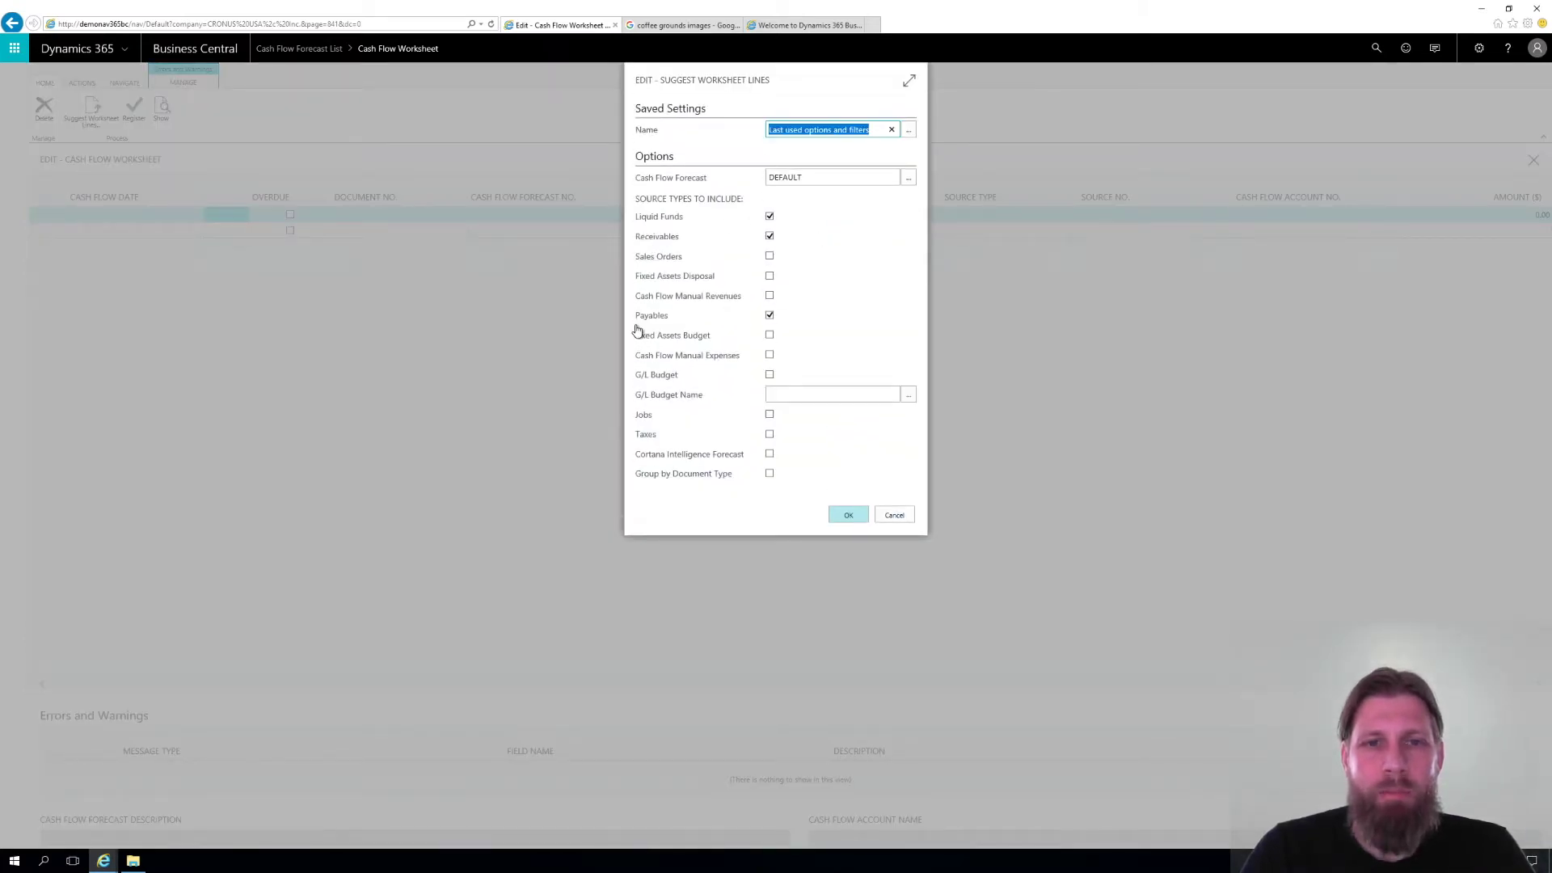
{"action": "left_click", "coordinate": [840, 519]}
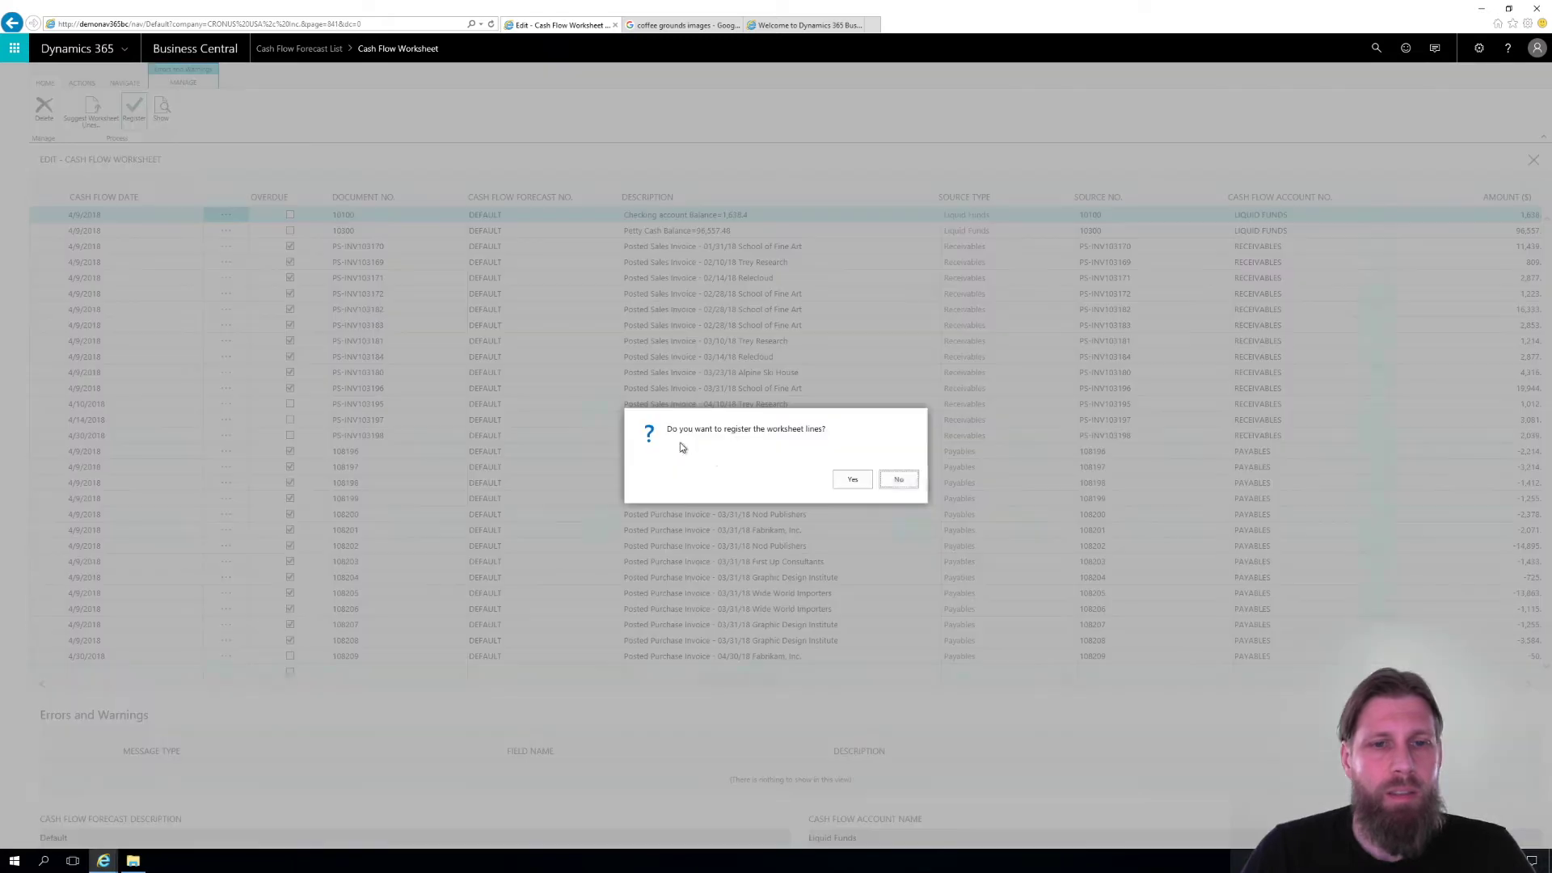
Register the suggested worksheet lines and close the worksheet.
{"action": "left_click", "coordinate": [856, 482]}
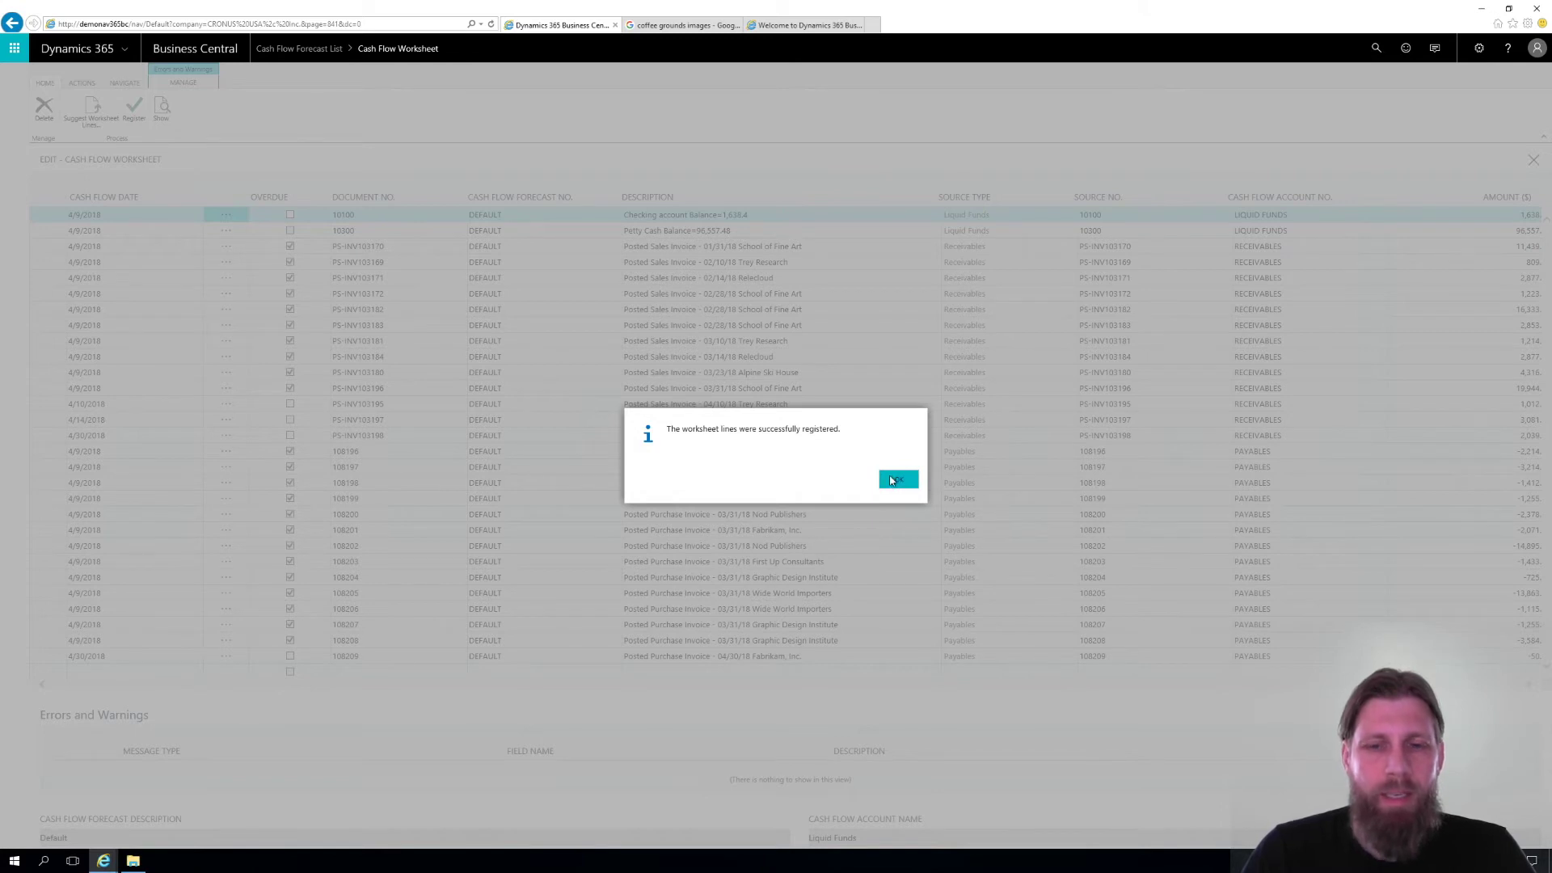
{"action": "left_click", "coordinate": [891, 482]}
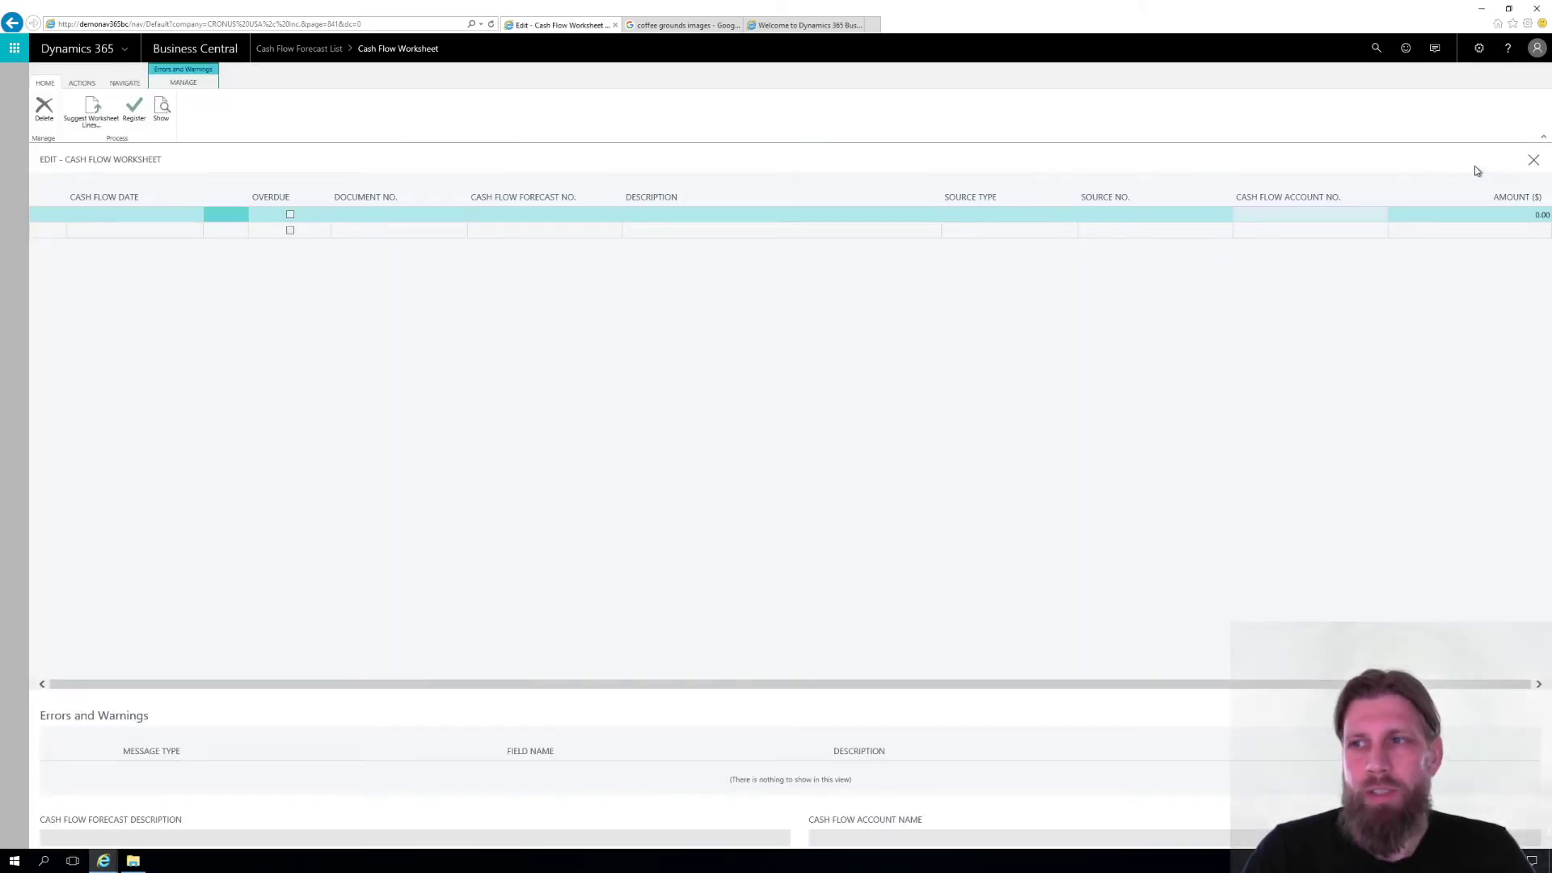
{"action": "key", "text": "Escape"}
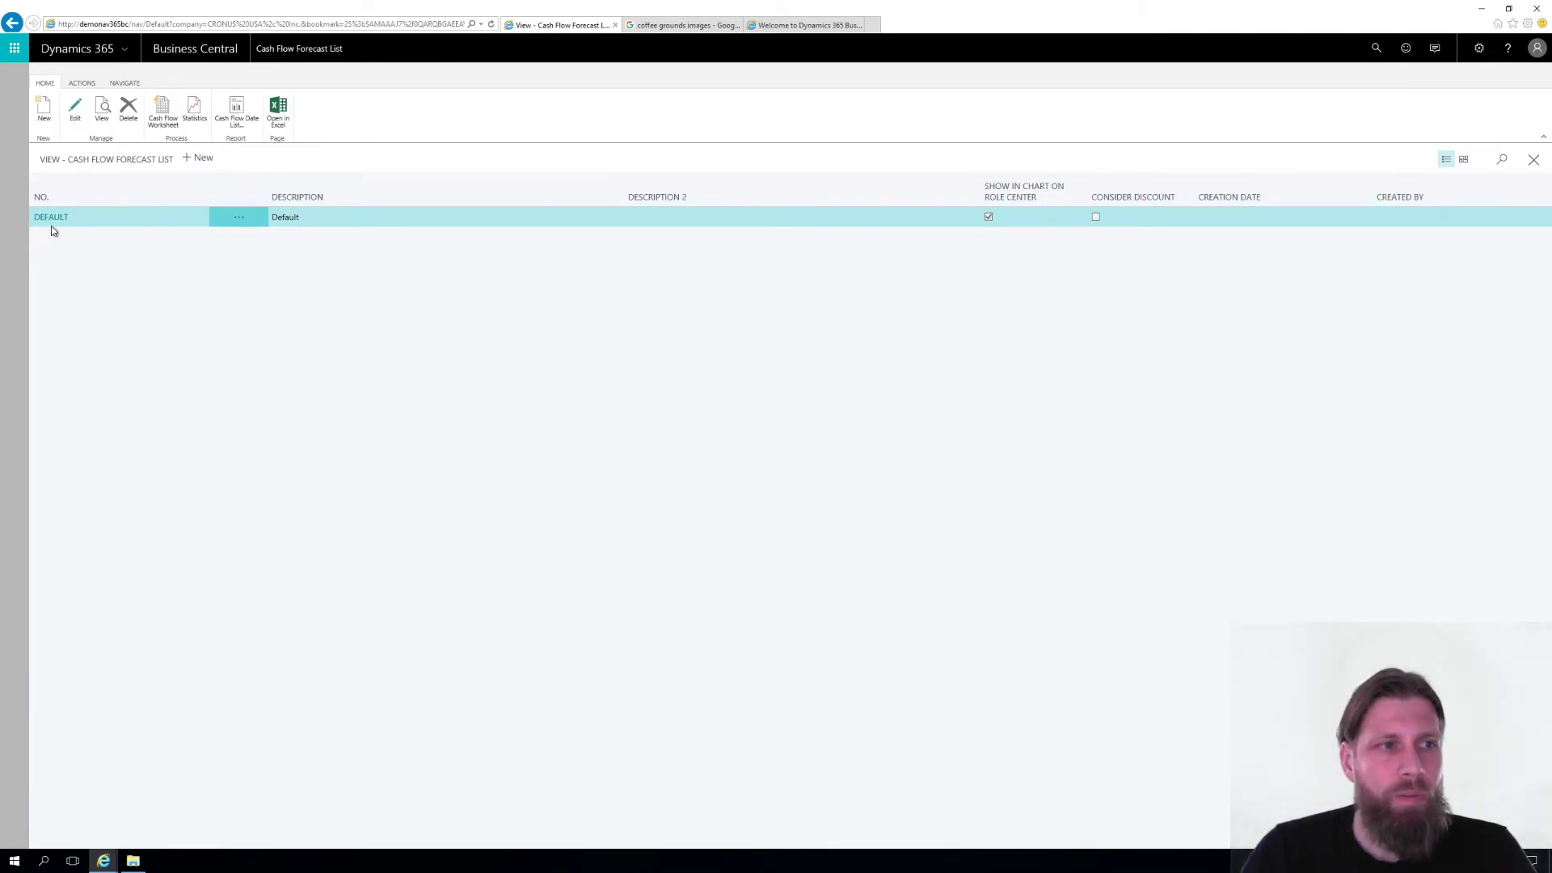
Tick Consider CF Payment Terms on the DEFAULT forecast card, then return to the home page.
{"action": "left_click", "coordinate": [73, 123]}
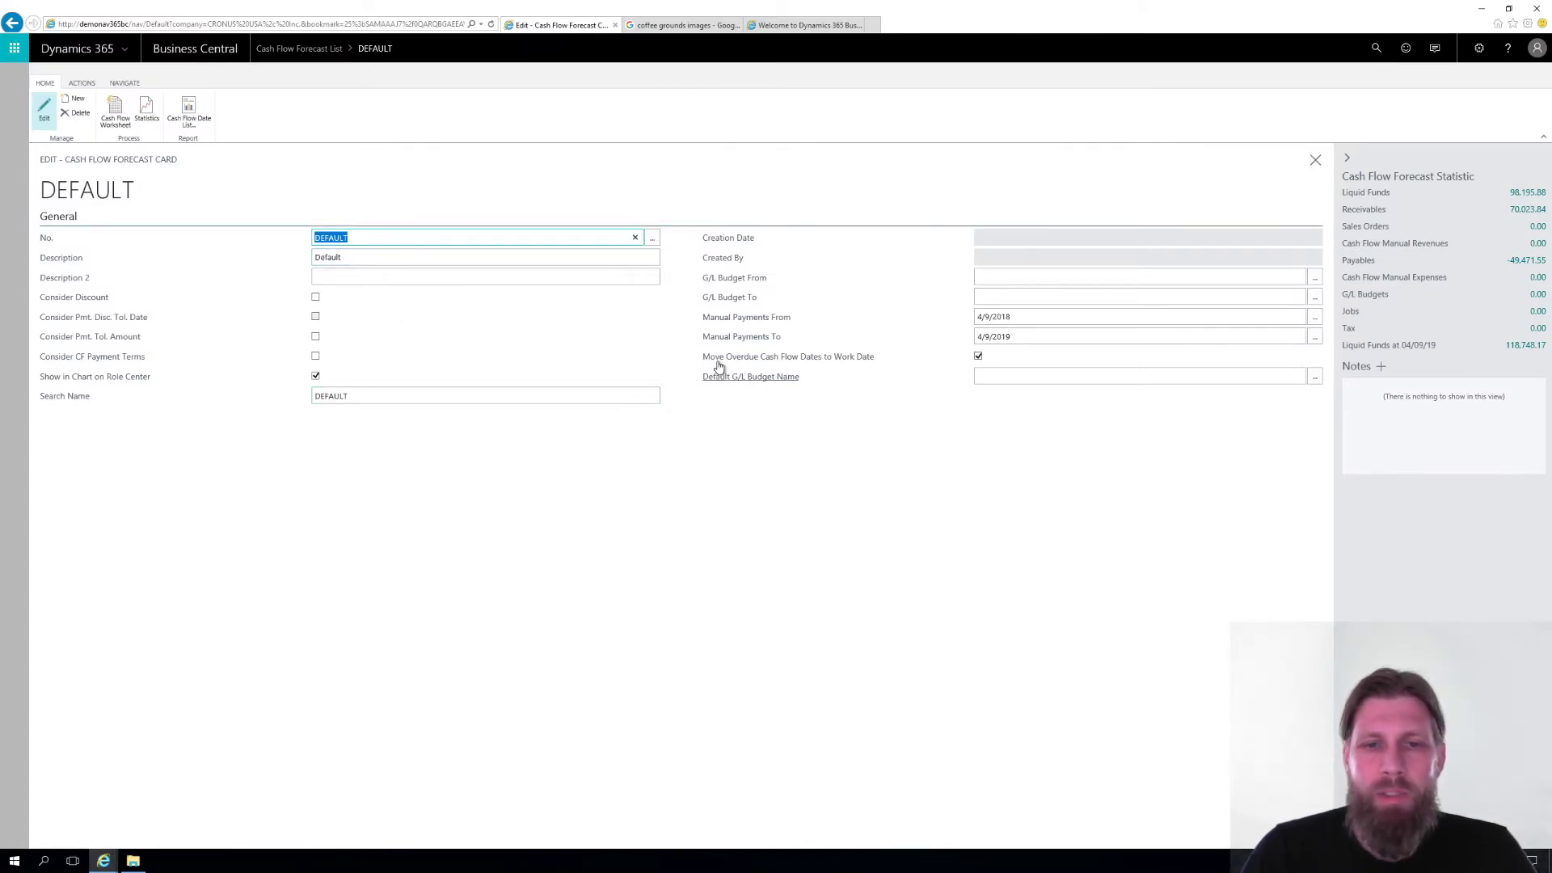
{"action": "mouse_move", "coordinate": [796, 365]}
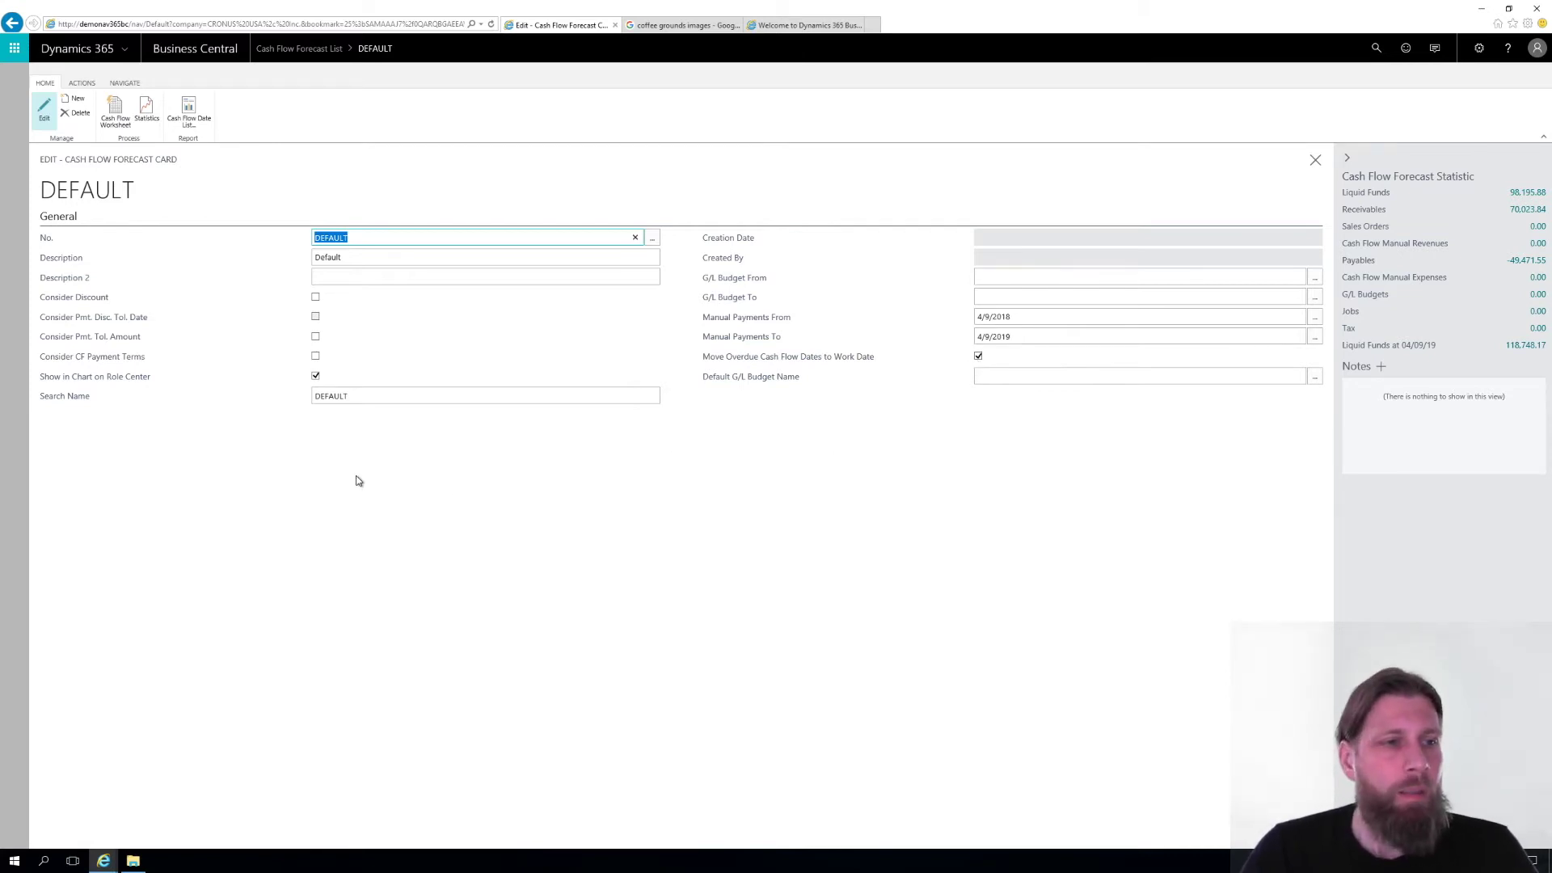
{"action": "mouse_move", "coordinate": [51, 366]}
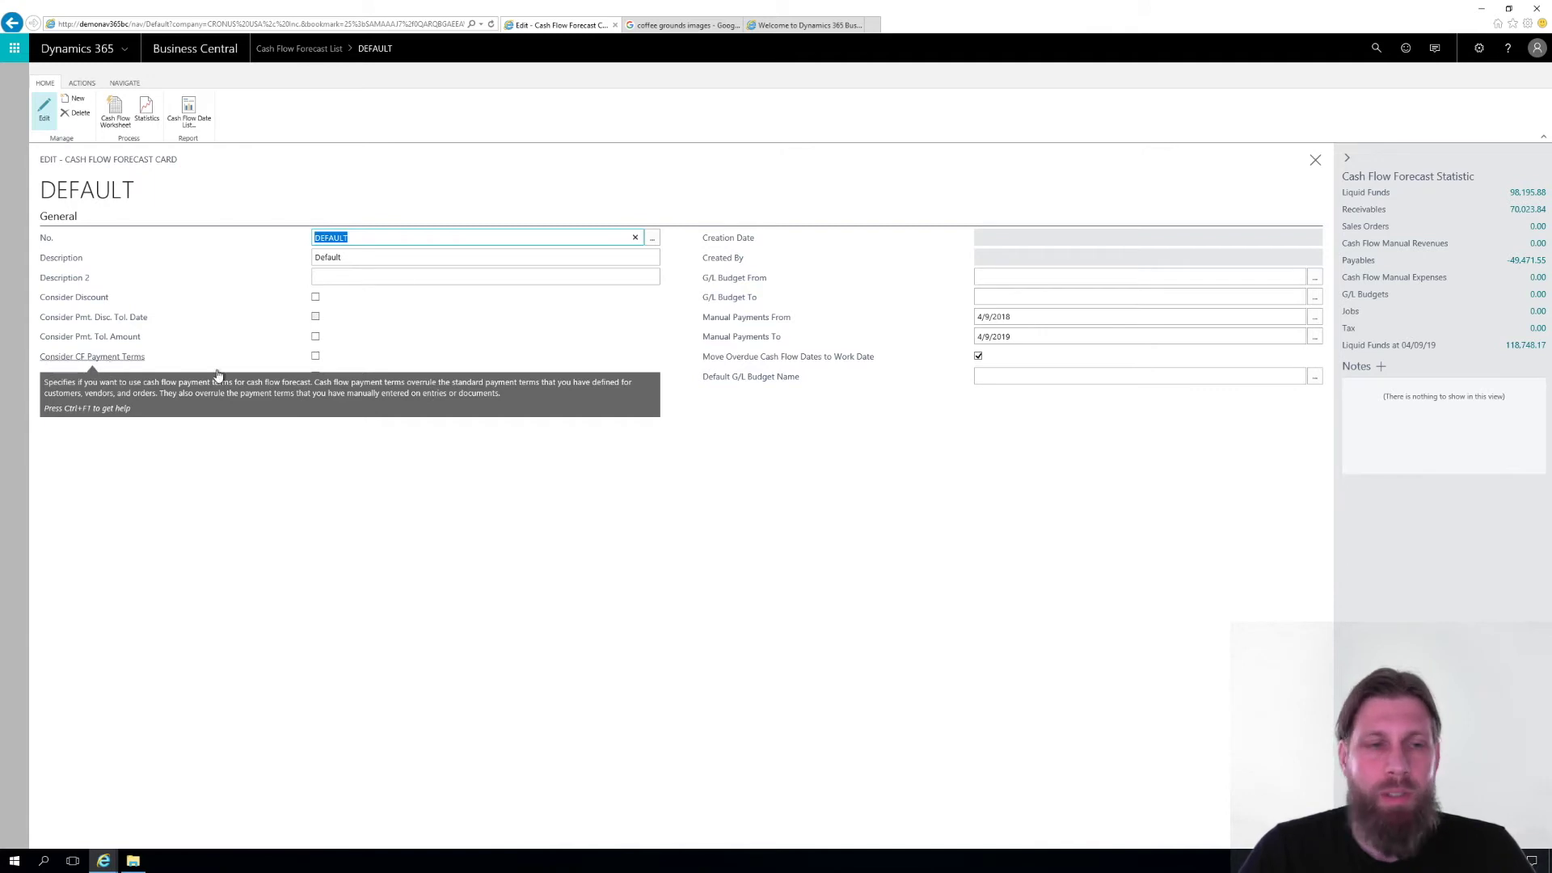
{"action": "left_click", "coordinate": [315, 356]}
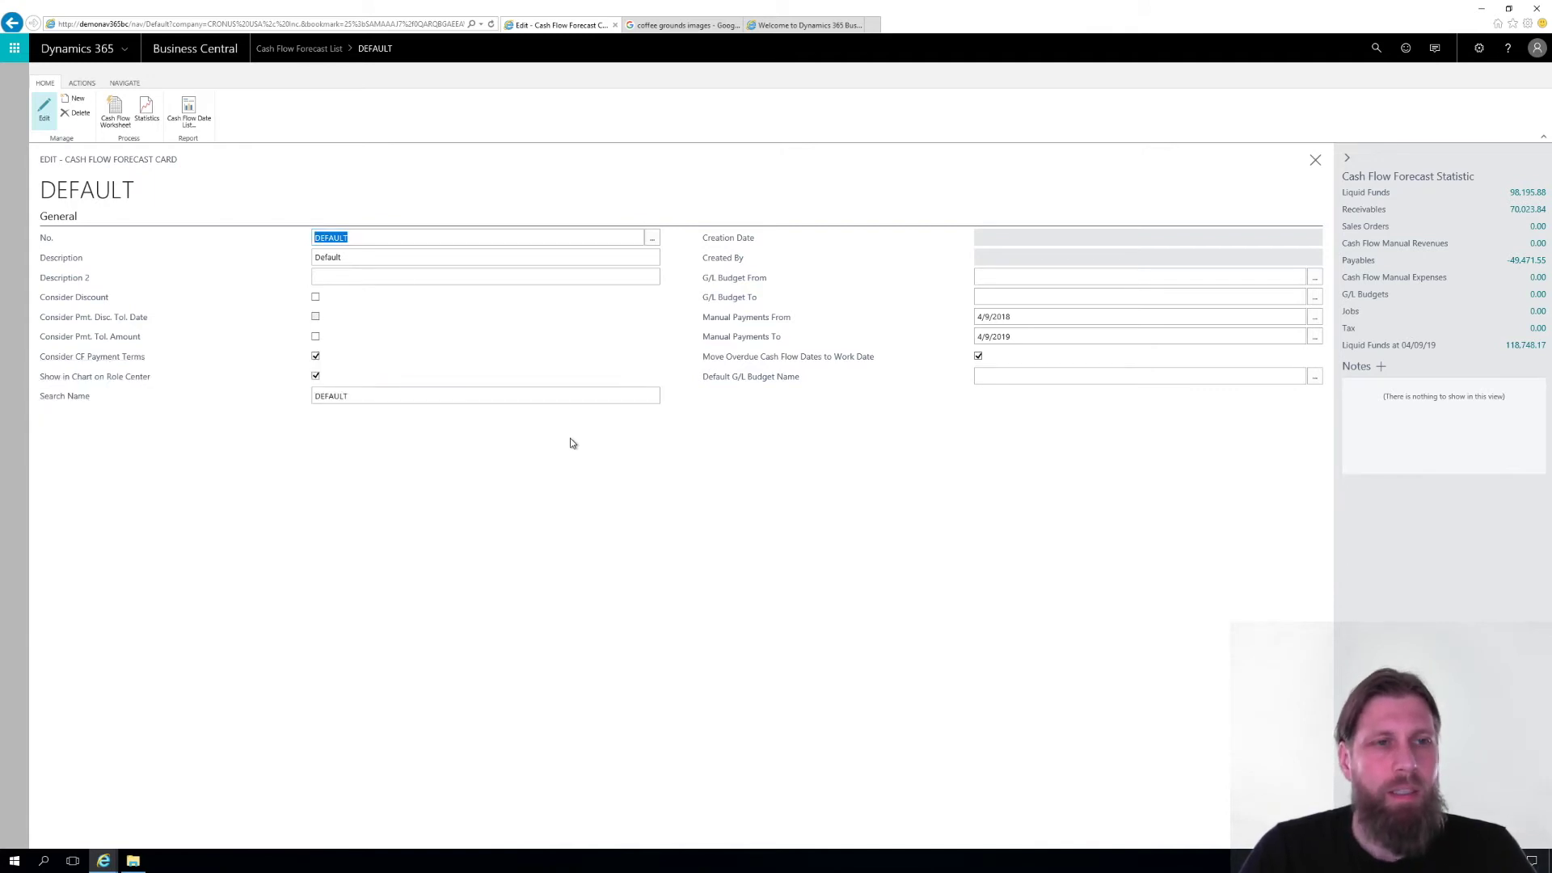
{"action": "right_click", "coordinate": [1315, 156]}
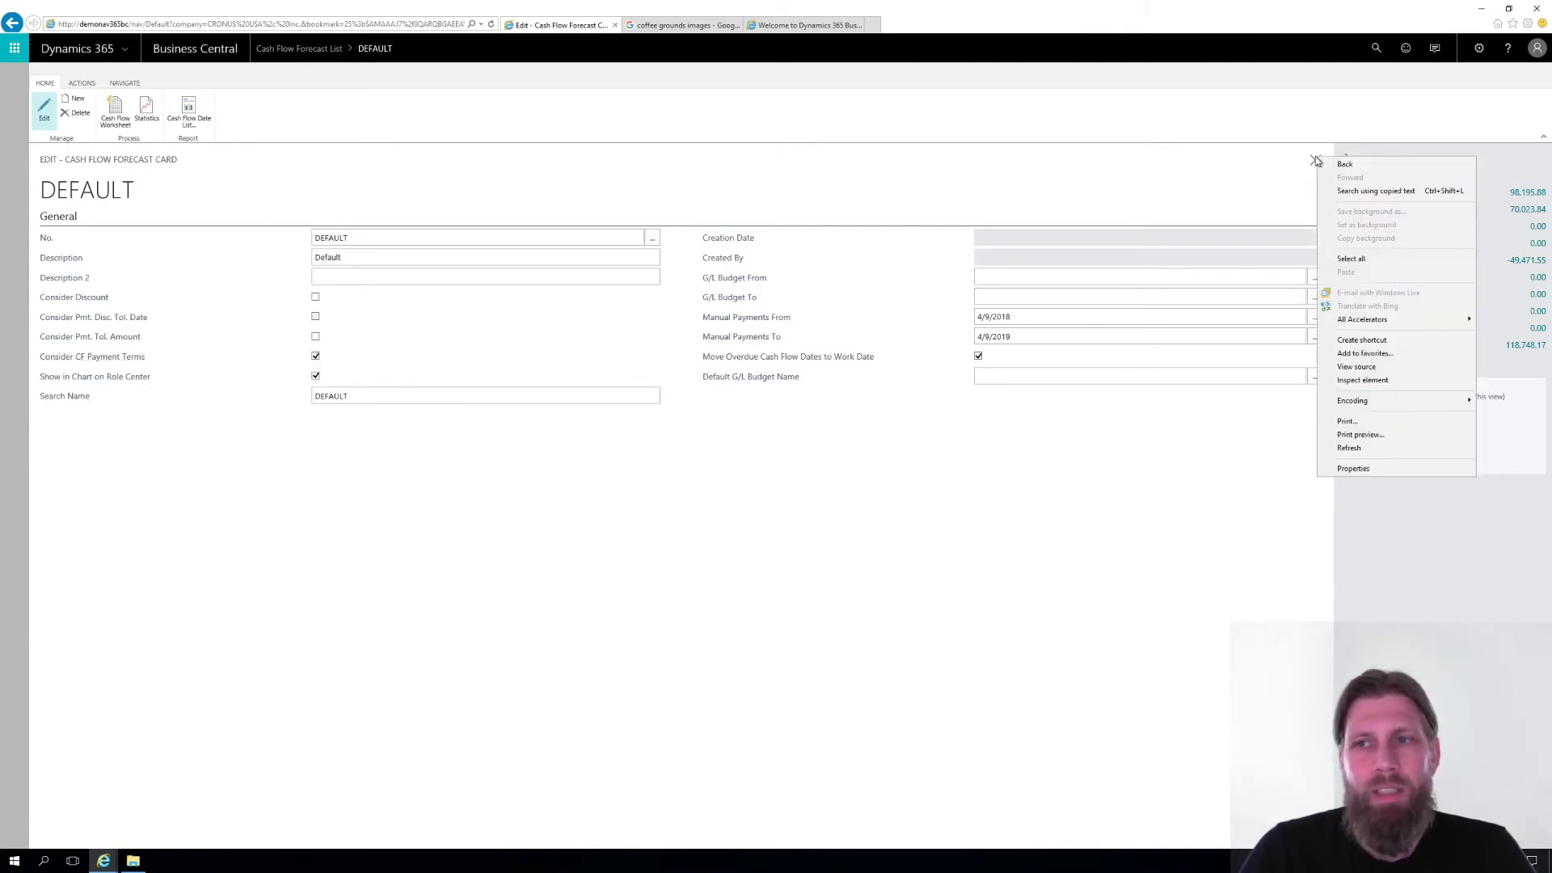
{"action": "left_click", "coordinate": [1314, 159]}
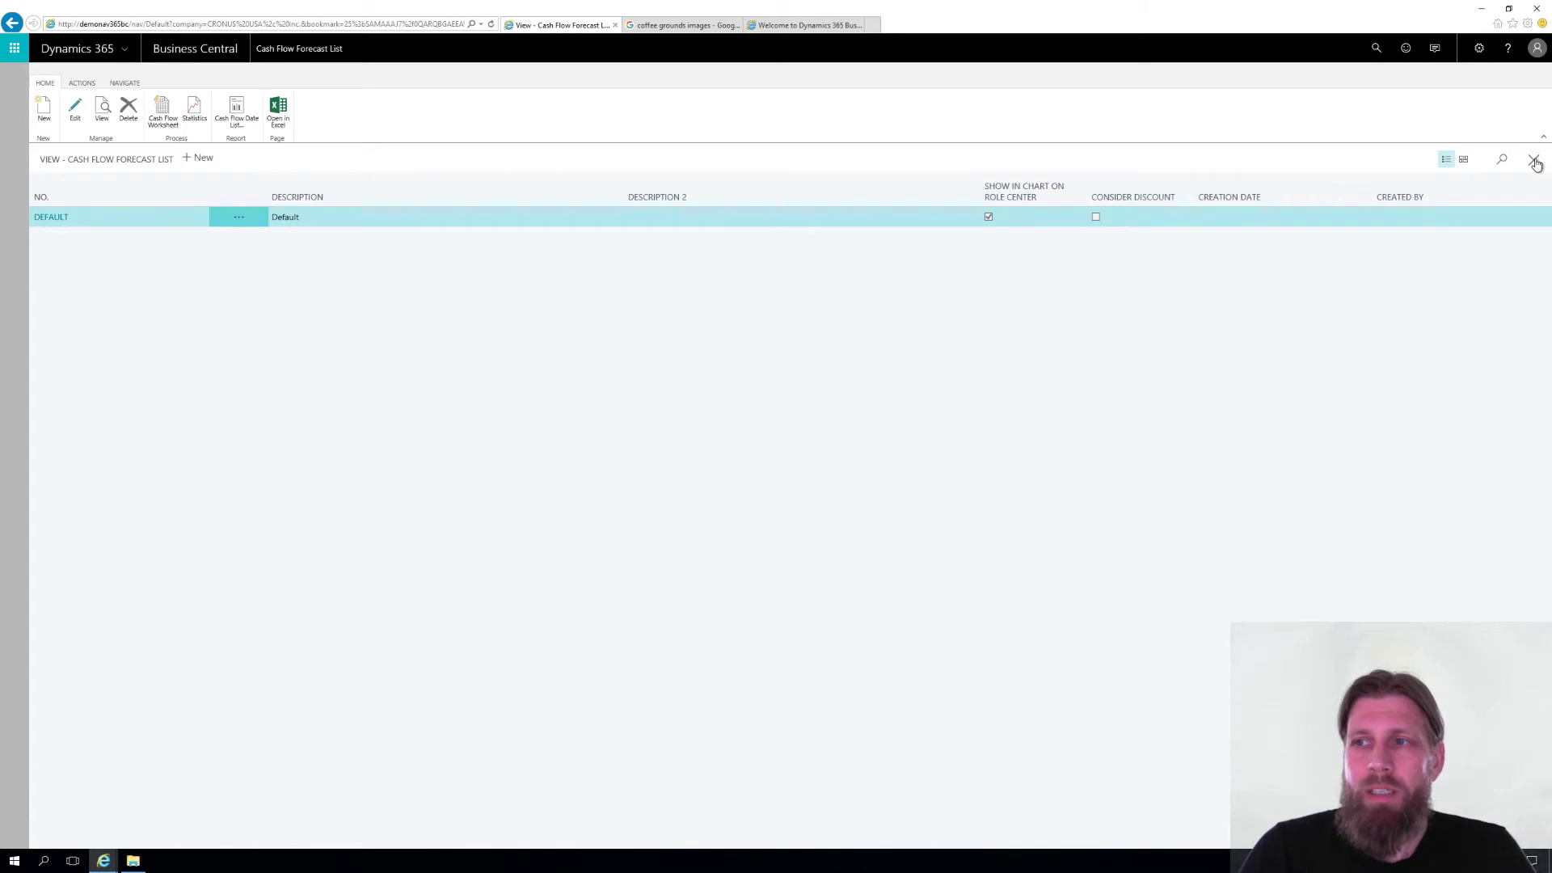
{"action": "key", "text": "Escape"}
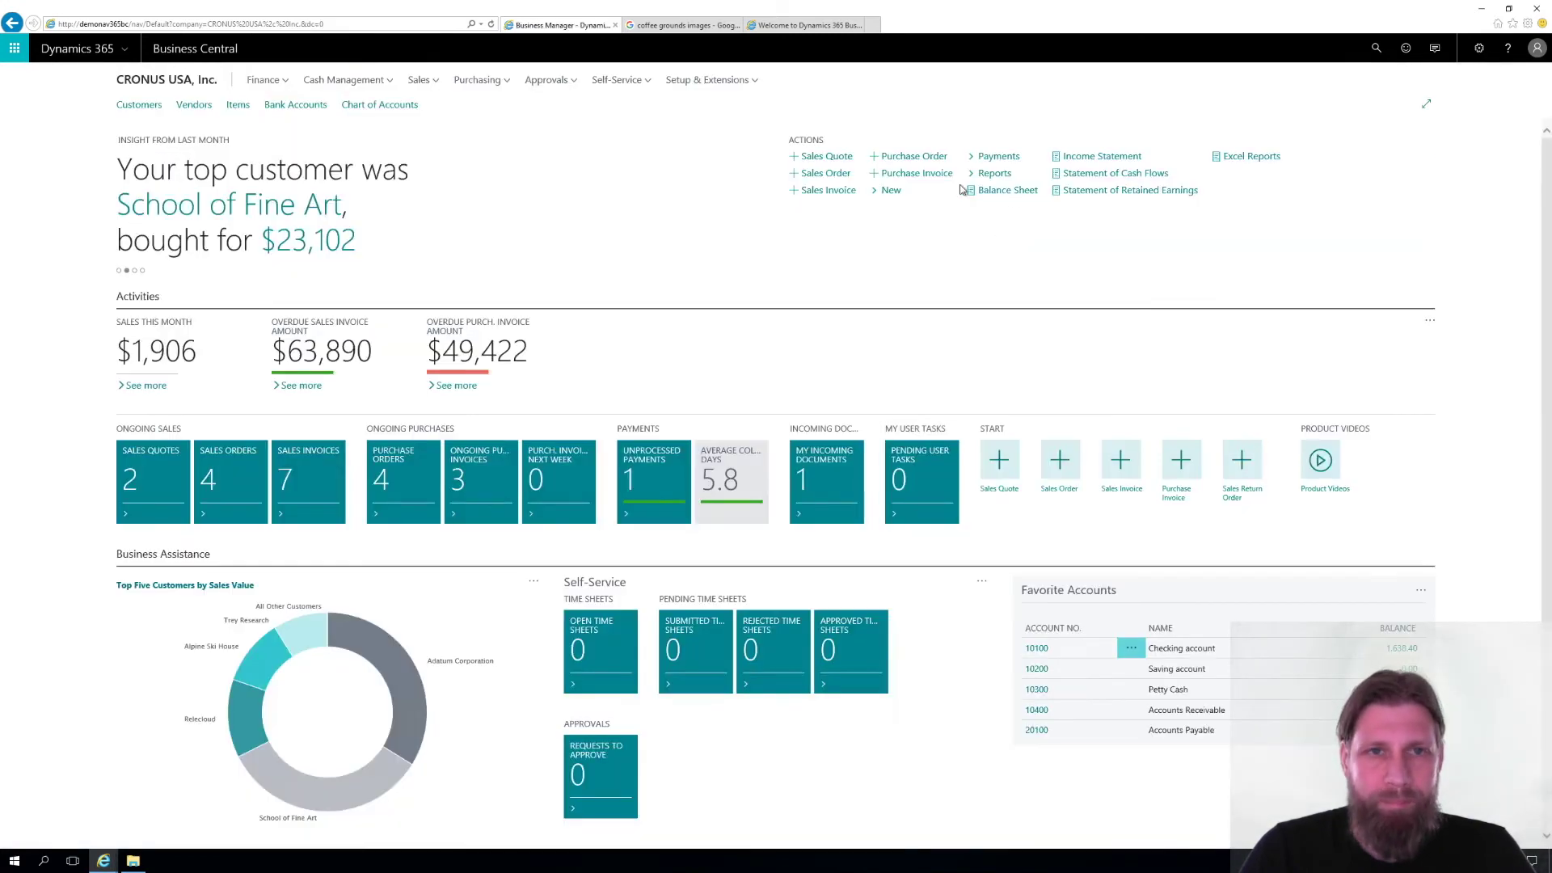
On School of Fine Art's card, show the payment terms codes for Cash Flow Payment Terms Code.
{"action": "left_click", "coordinate": [139, 105]}
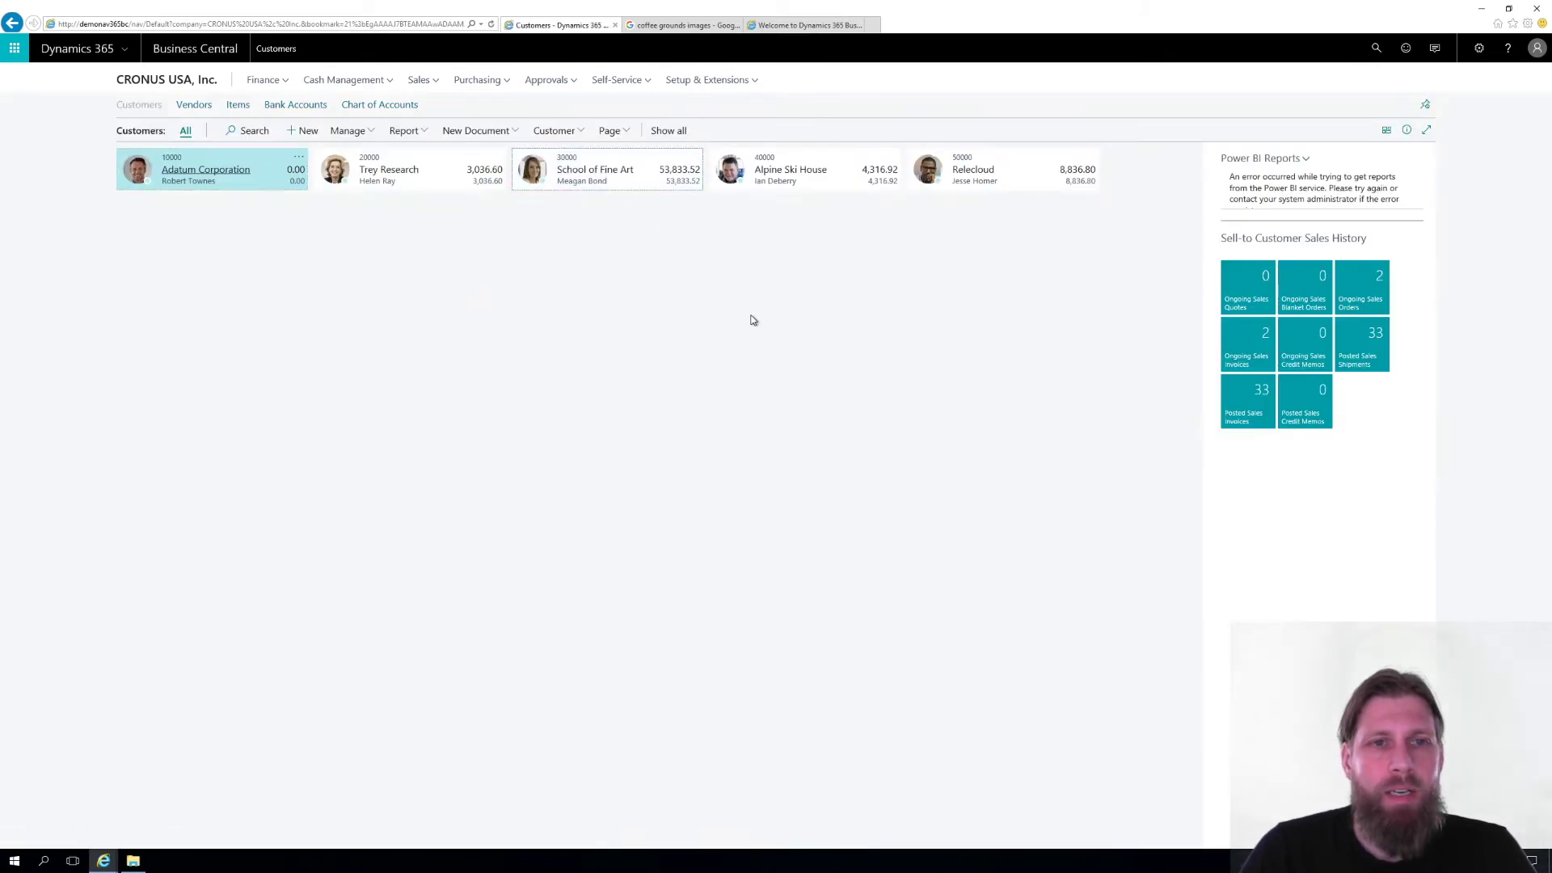
{"action": "key", "text": "Return"}
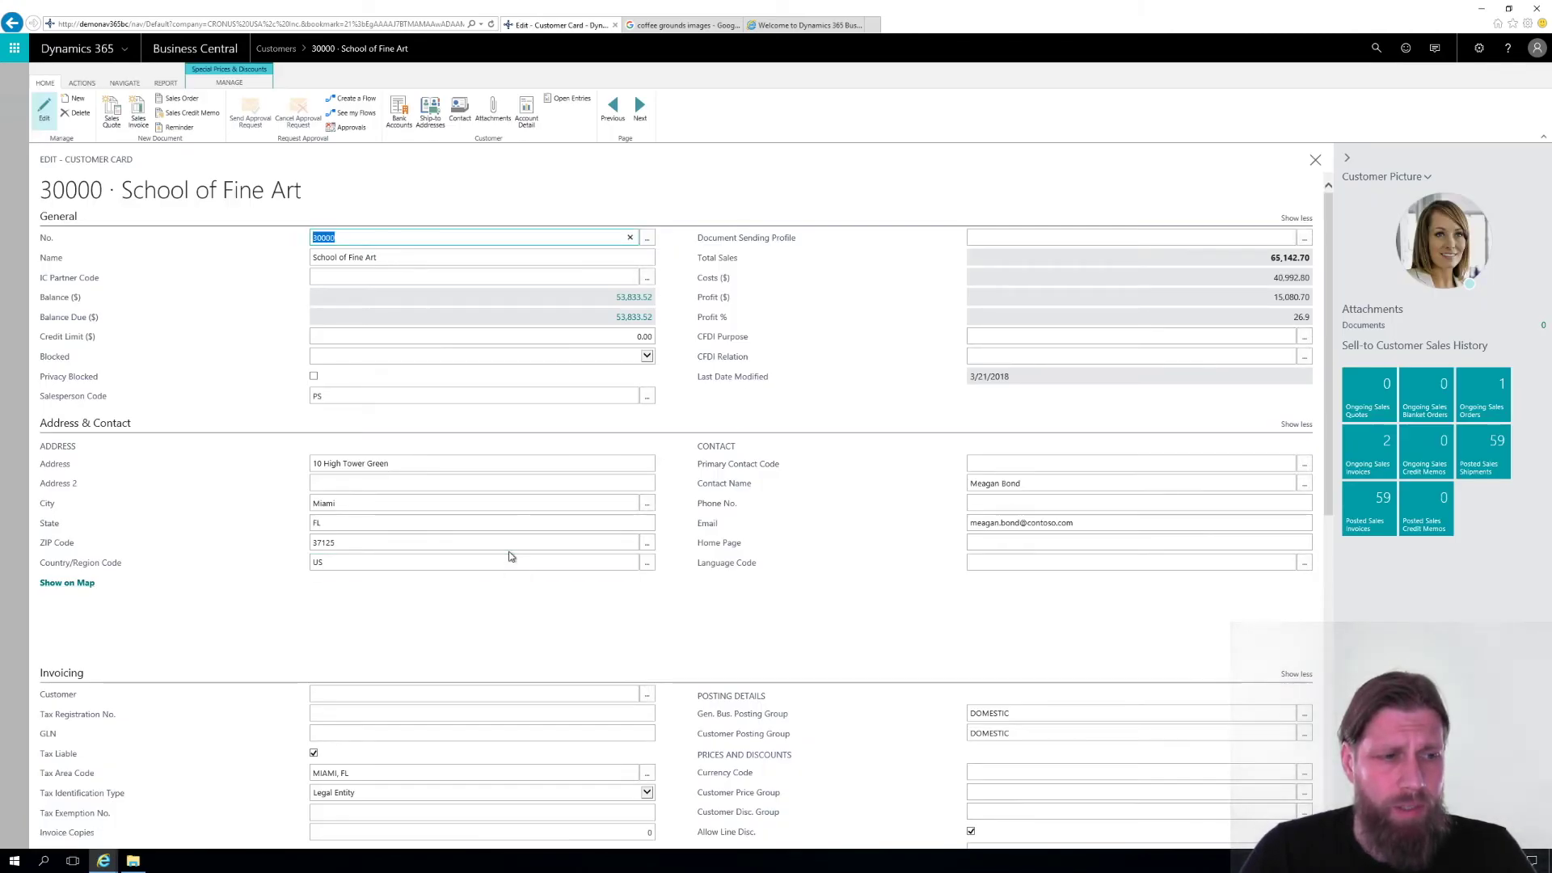
{"action": "scroll", "coordinate": [494, 592], "scroll_direction": "down", "scroll_amount": 8}
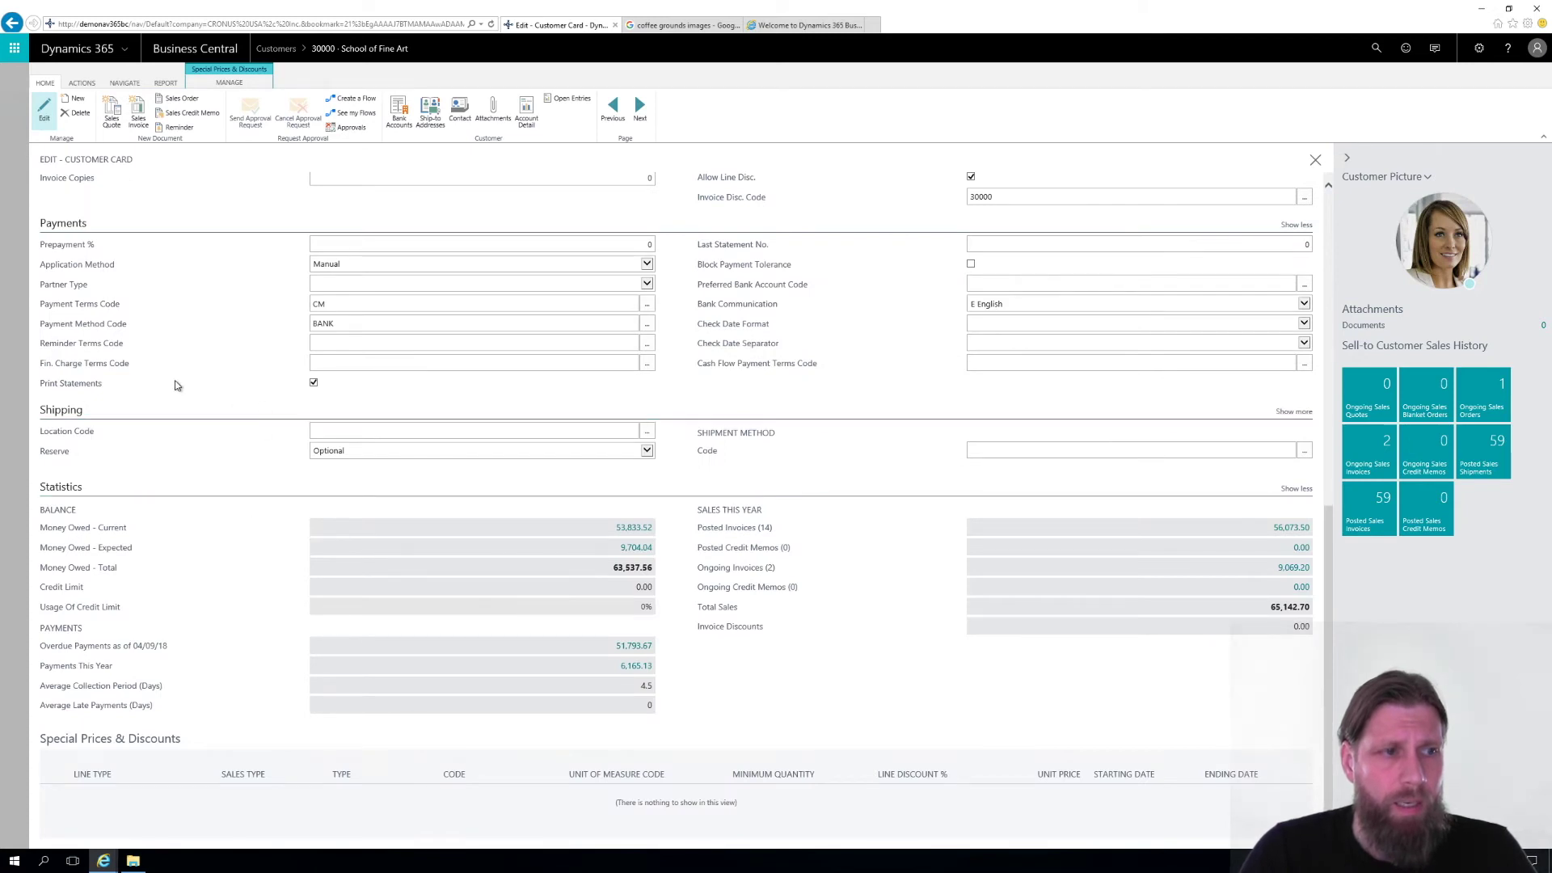
{"action": "scroll", "coordinate": [179, 387], "scroll_direction": "up", "scroll_amount": 1}
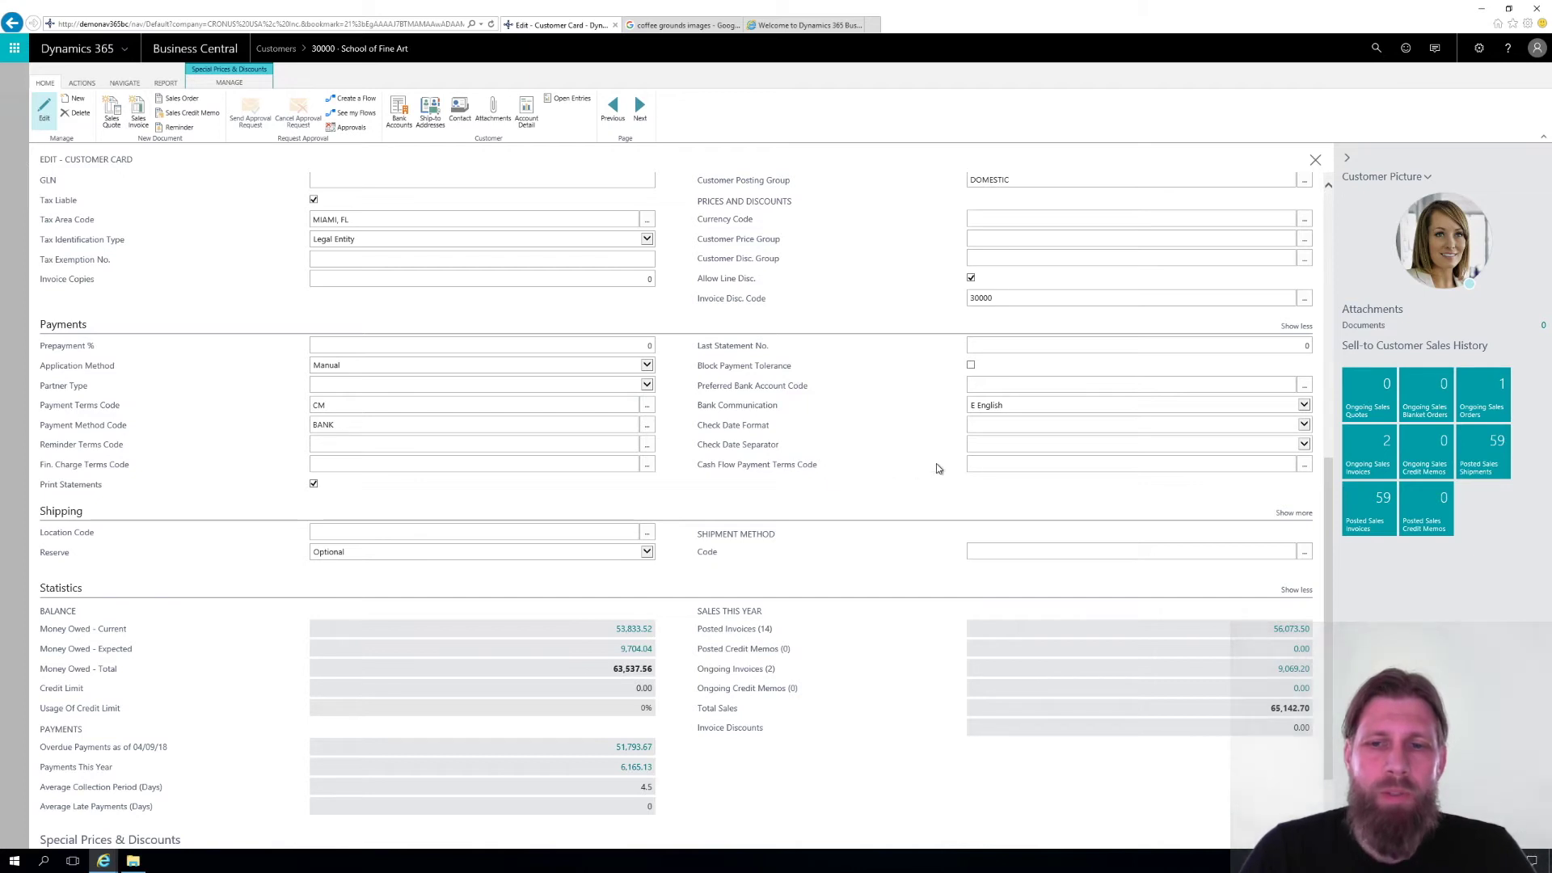
{"action": "left_click", "coordinate": [980, 465]}
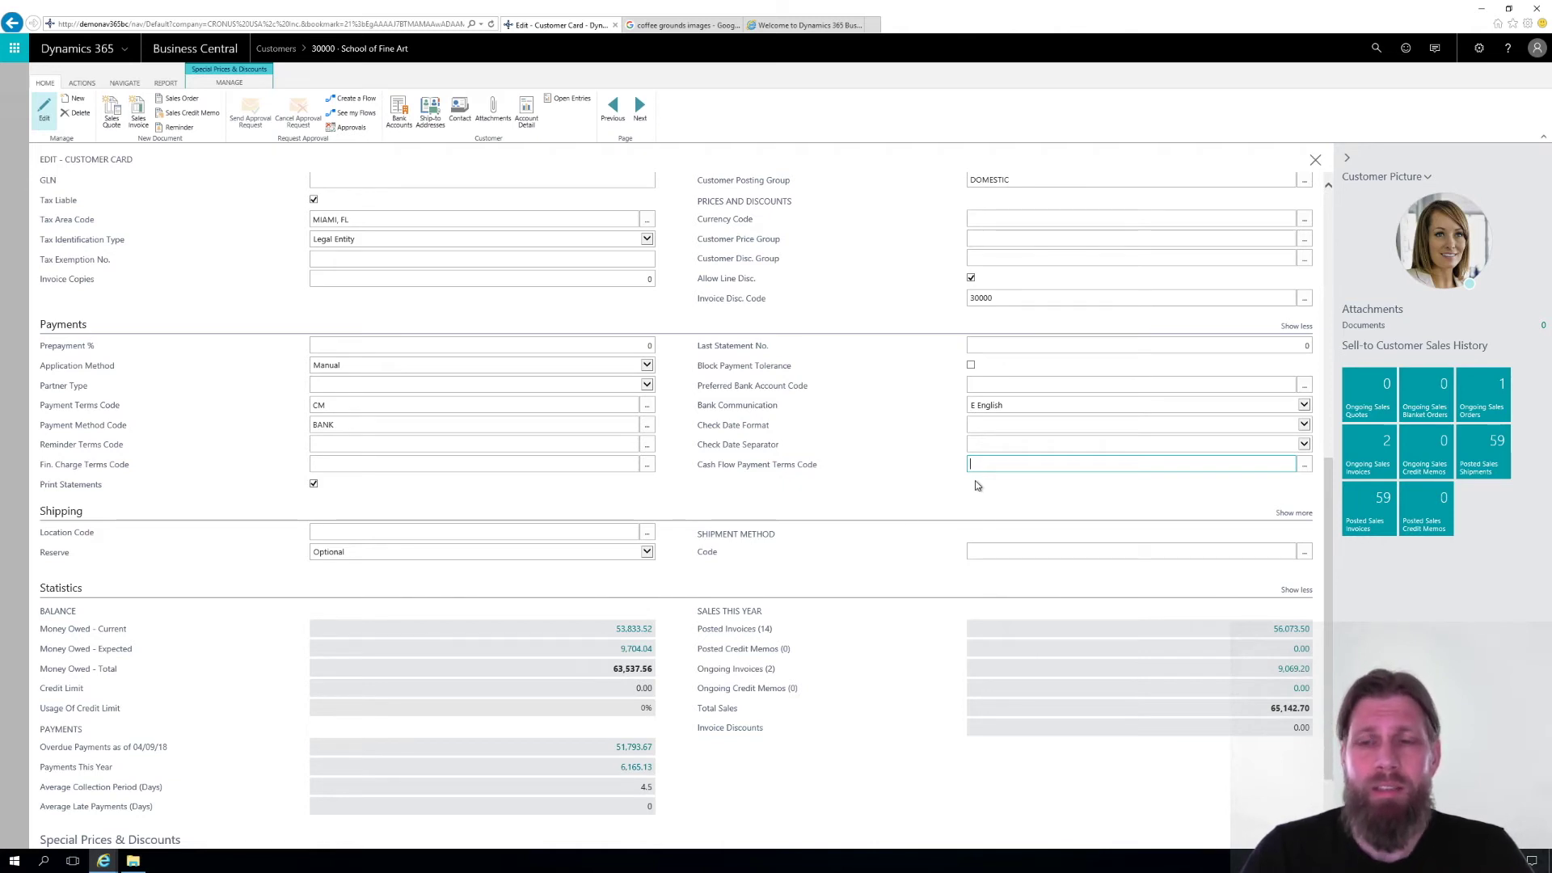
{"action": "left_click", "coordinate": [1305, 470]}
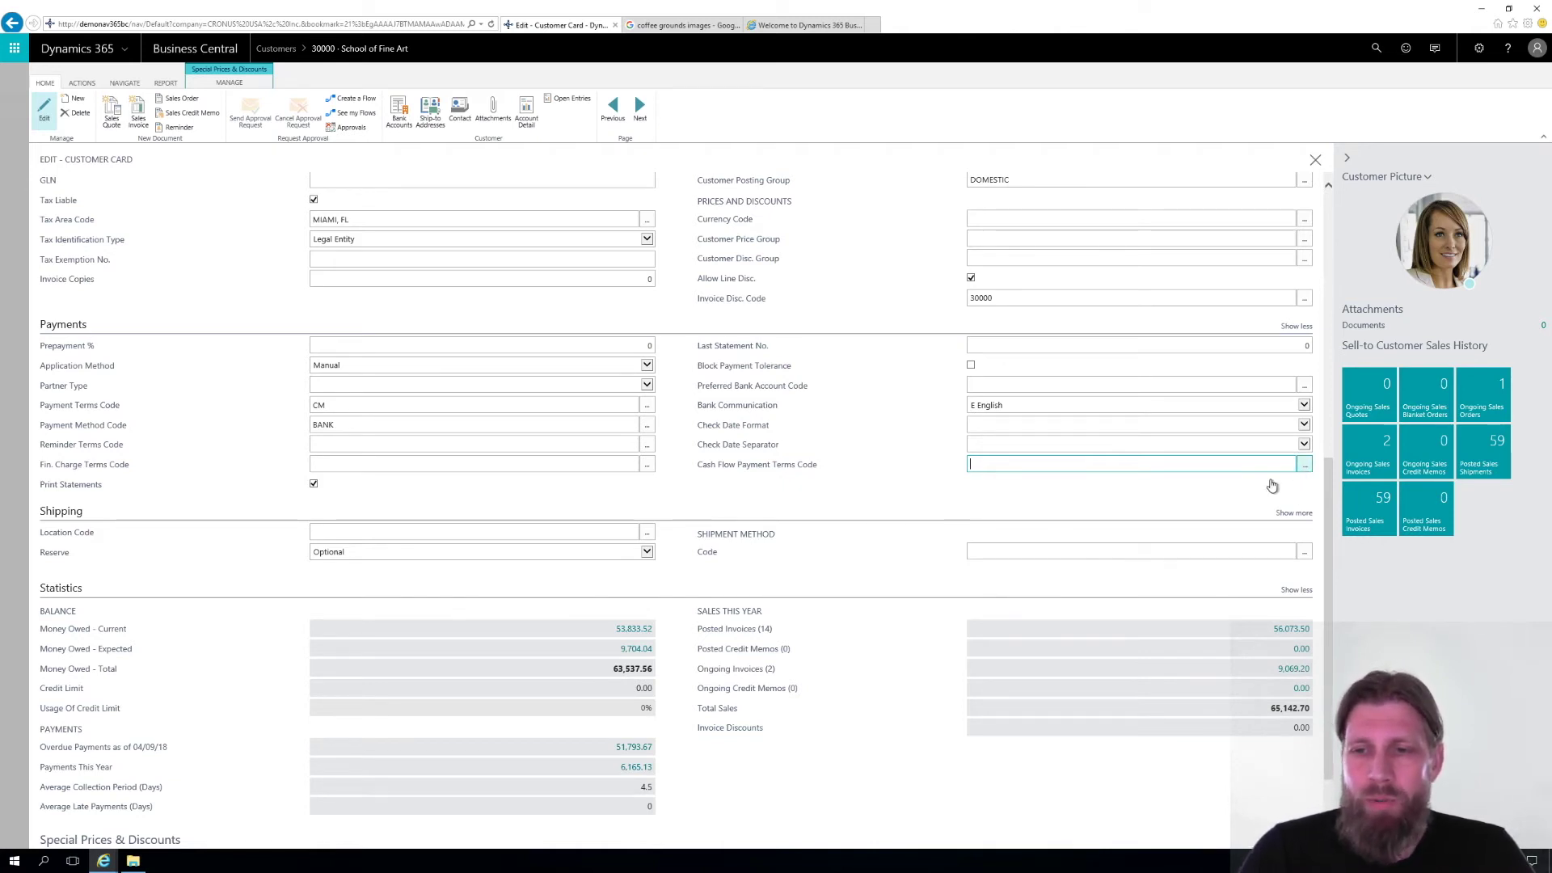
{"action": "scroll", "coordinate": [1208, 583], "scroll_direction": "down", "scroll_amount": 3}
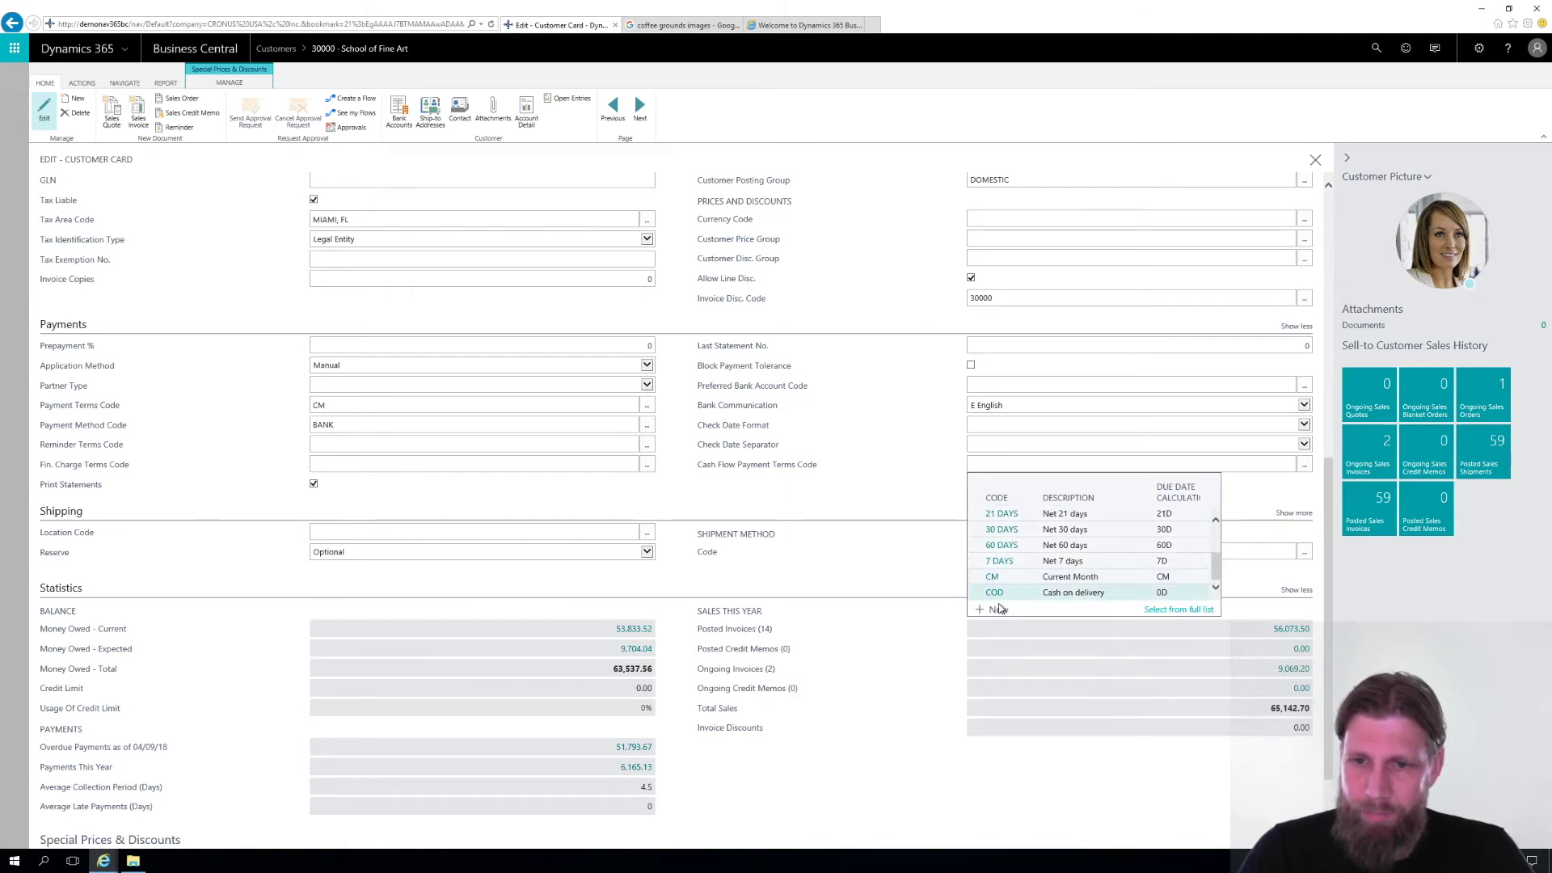
Create payment term 6M, due date calculation 6M, description '6 Month Term', and assign it.
{"action": "left_click", "coordinate": [845, 561]}
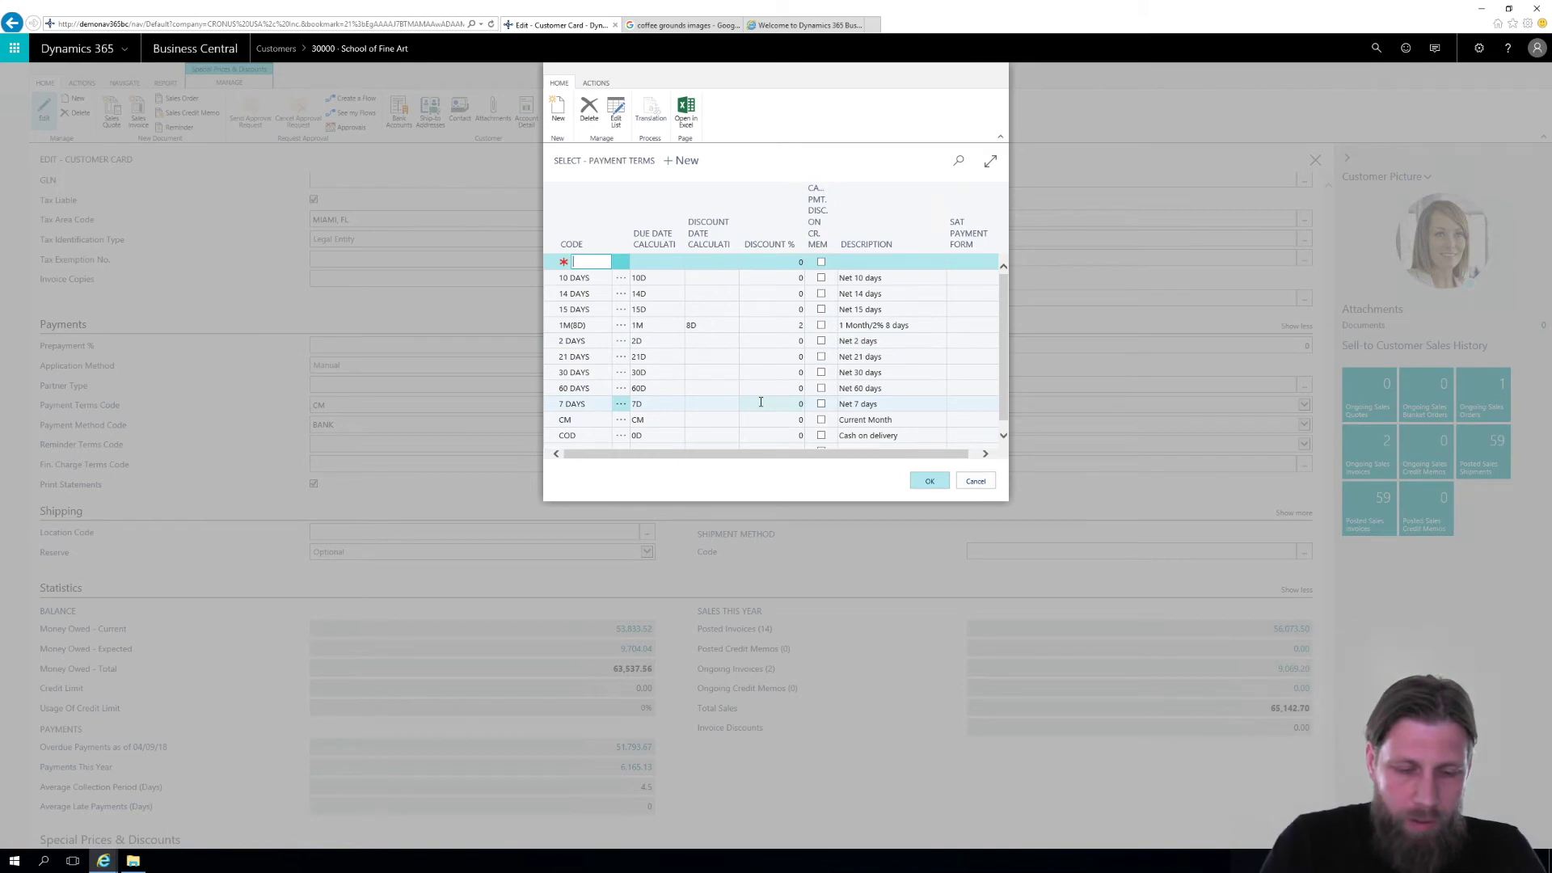
{"action": "type", "text": "6M"}
{"action": "key", "text": "Tab"}
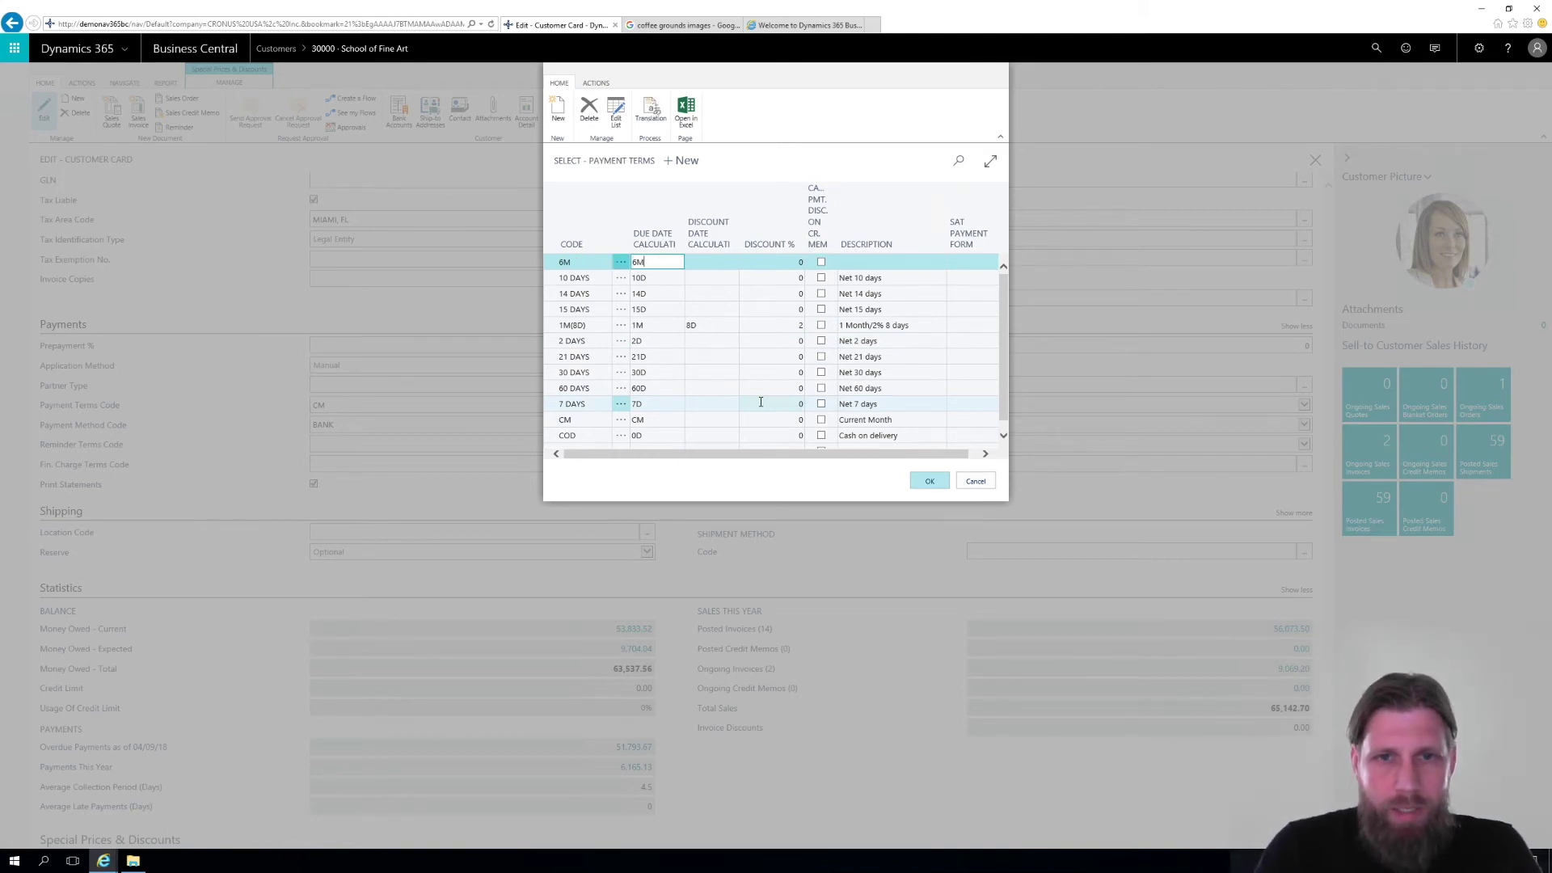
{"action": "key", "text": "Tab"}
{"action": "key", "text": "Tab"}
{"action": "key", "text": "Tab"}
{"action": "key", "text": "Tab"}
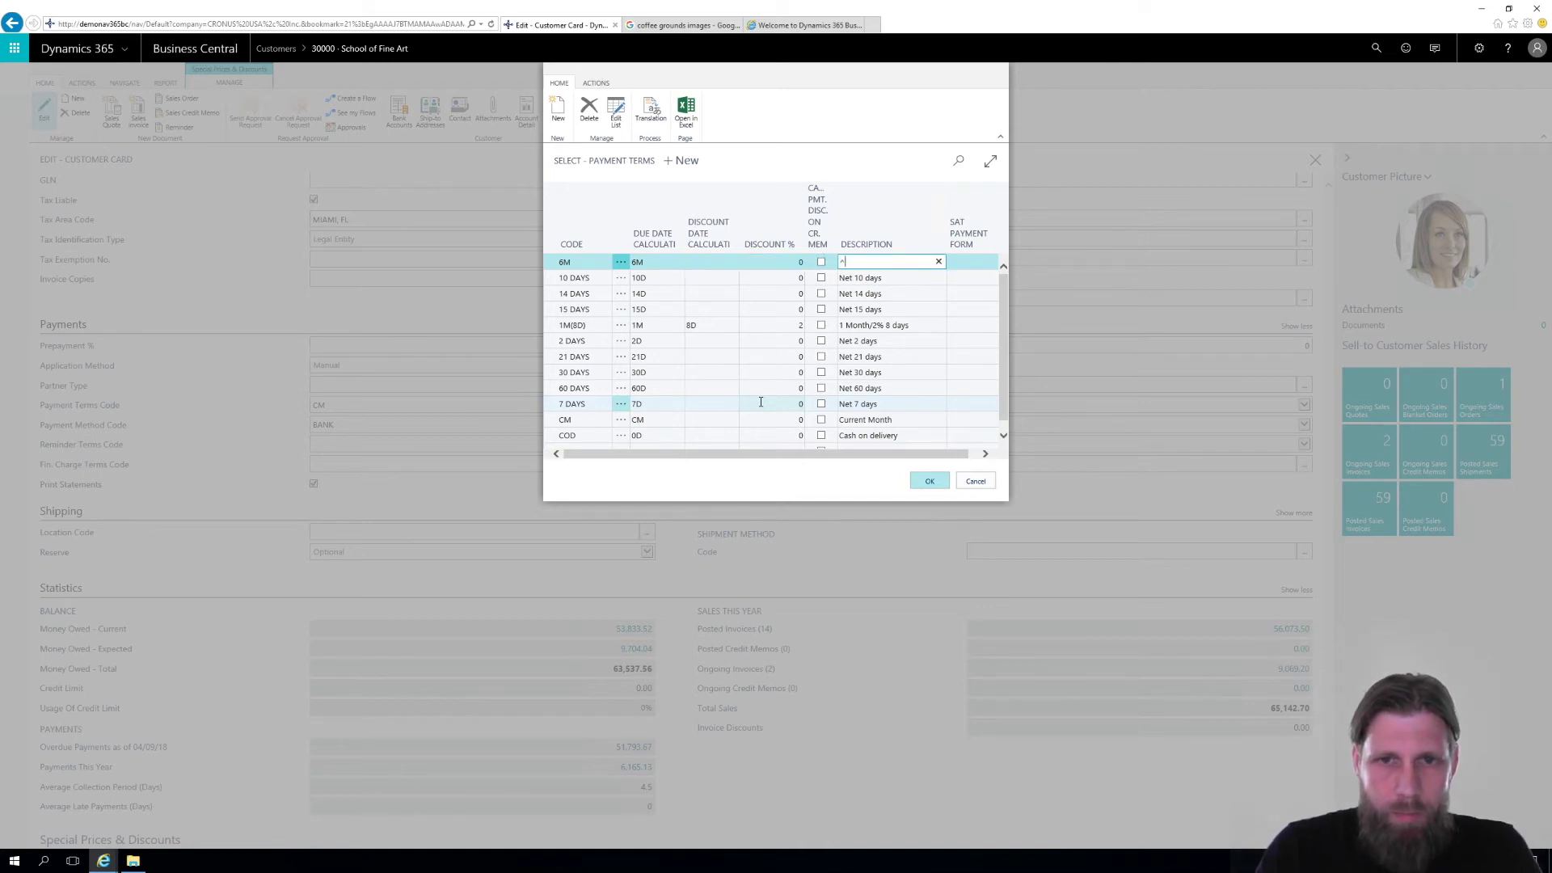
{"action": "type", "text": "6 Month "}
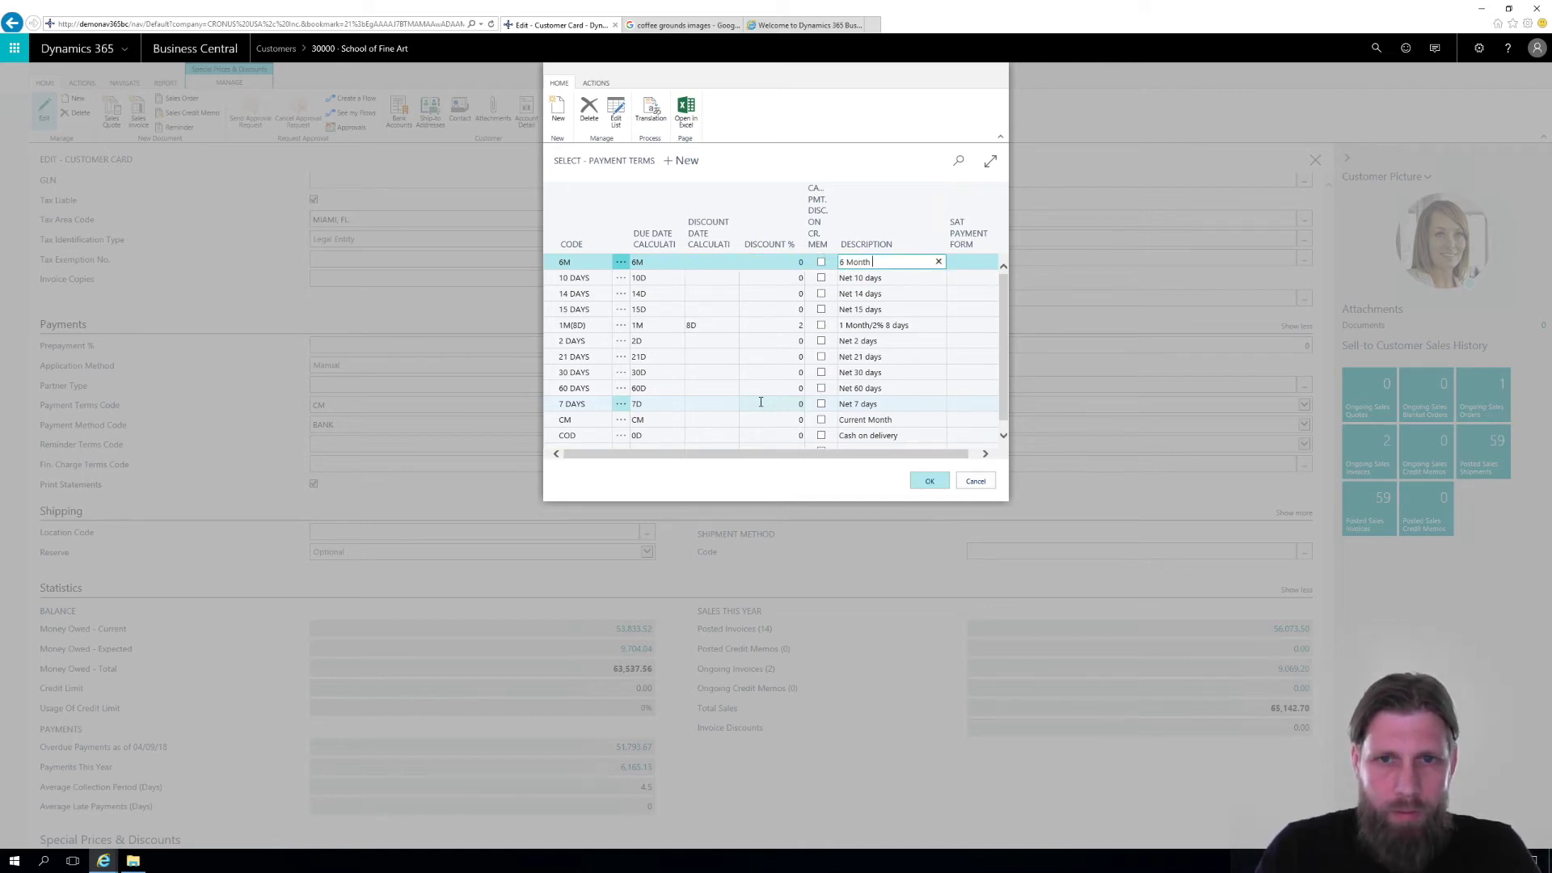
{"action": "type", "text": "Term"}
{"action": "key", "text": "Tab"}
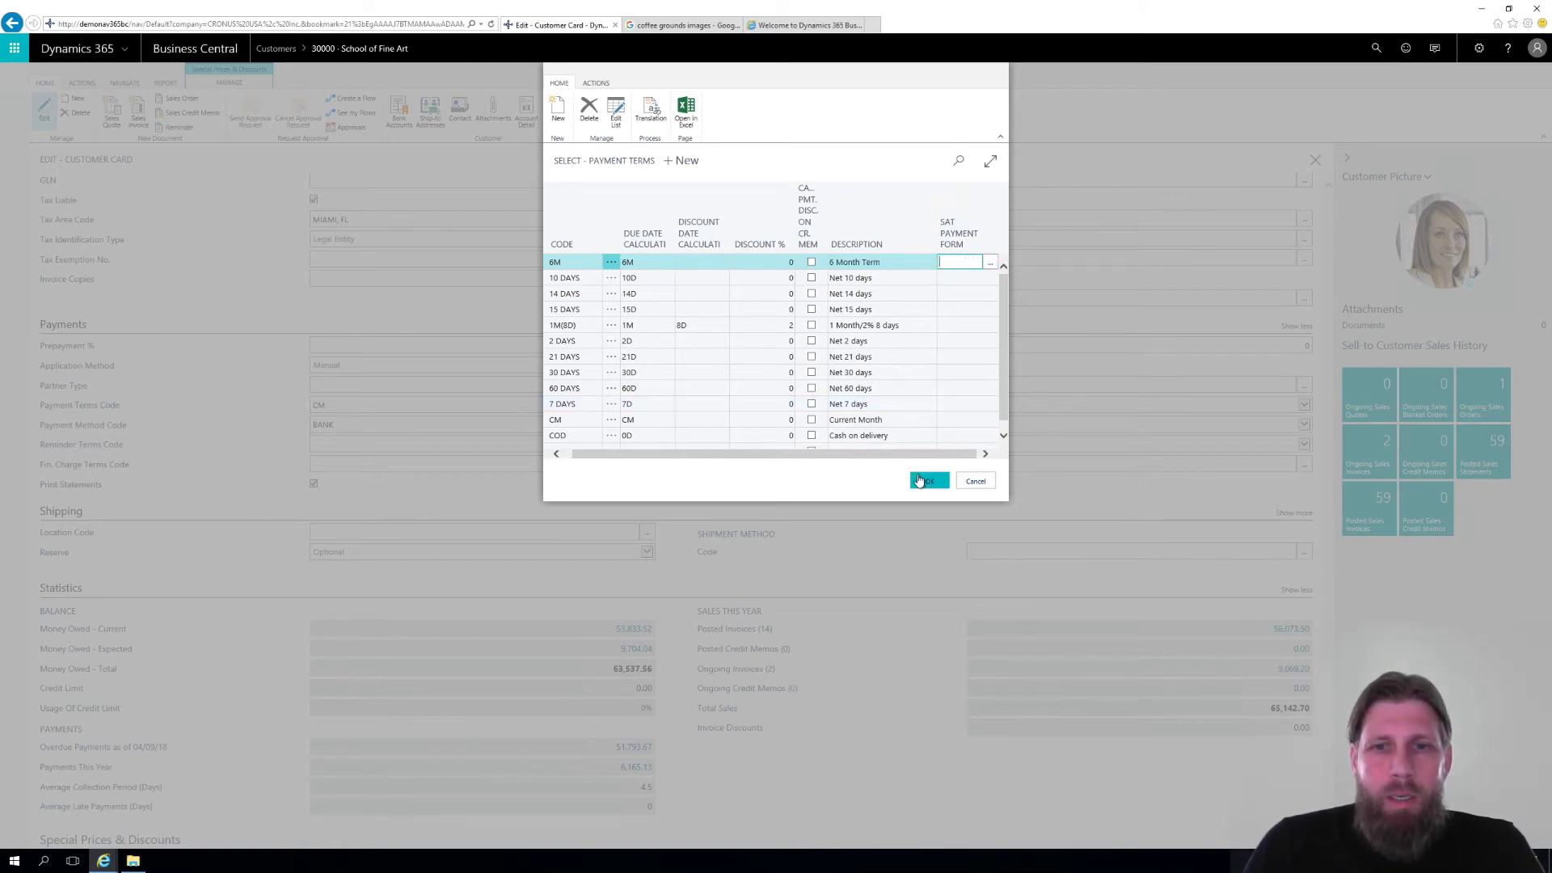
{"action": "left_click", "coordinate": [920, 478]}
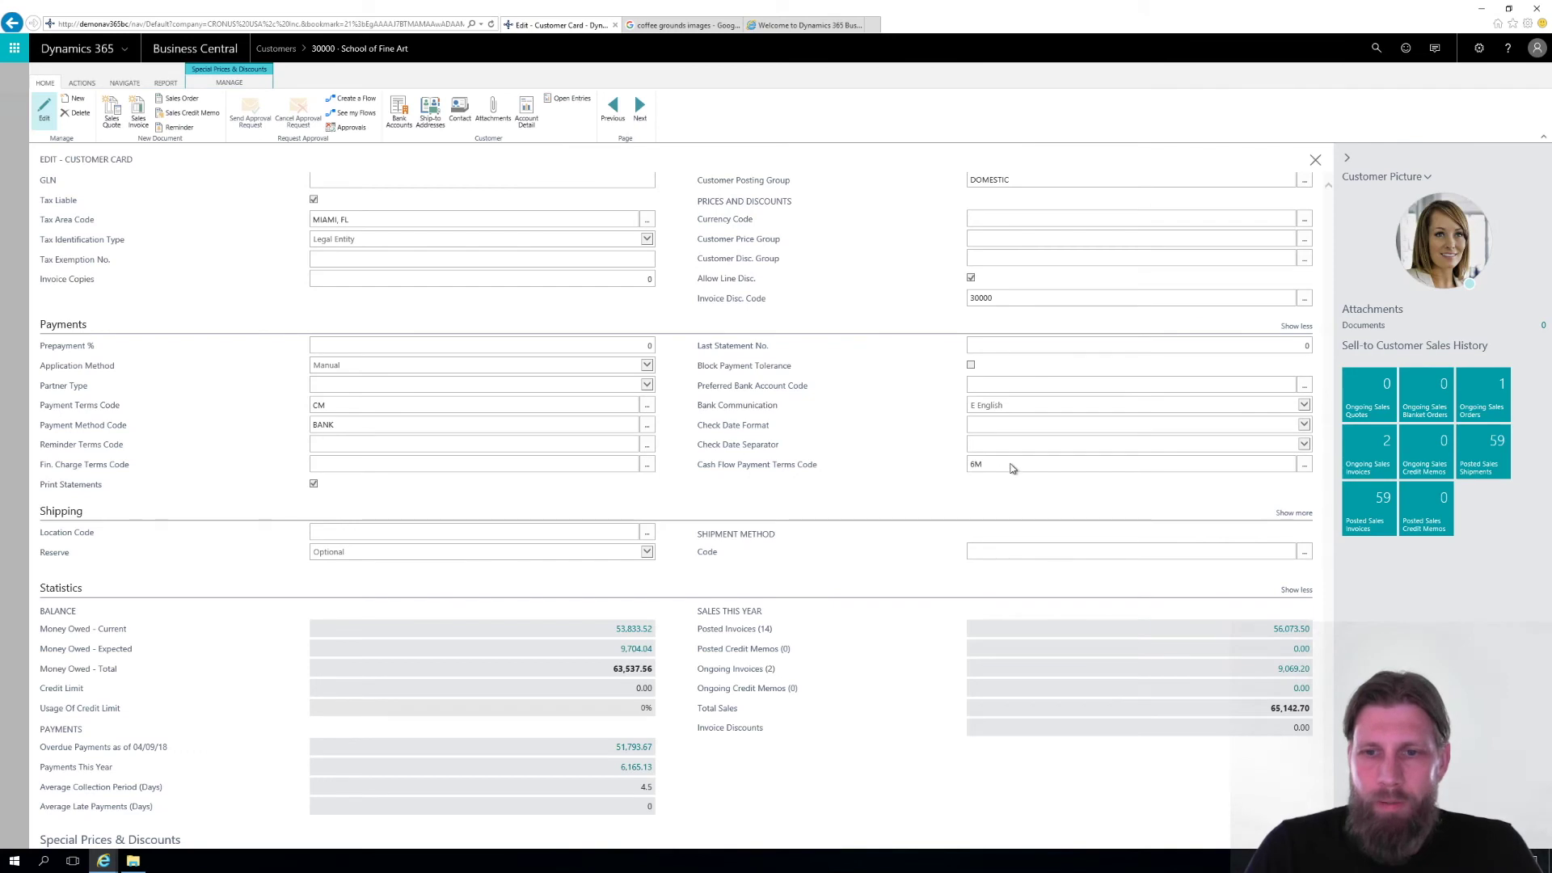
Leave the Check Date Separator blank and close the School of Fine Art customer card.
{"action": "left_click", "coordinate": [1011, 445]}
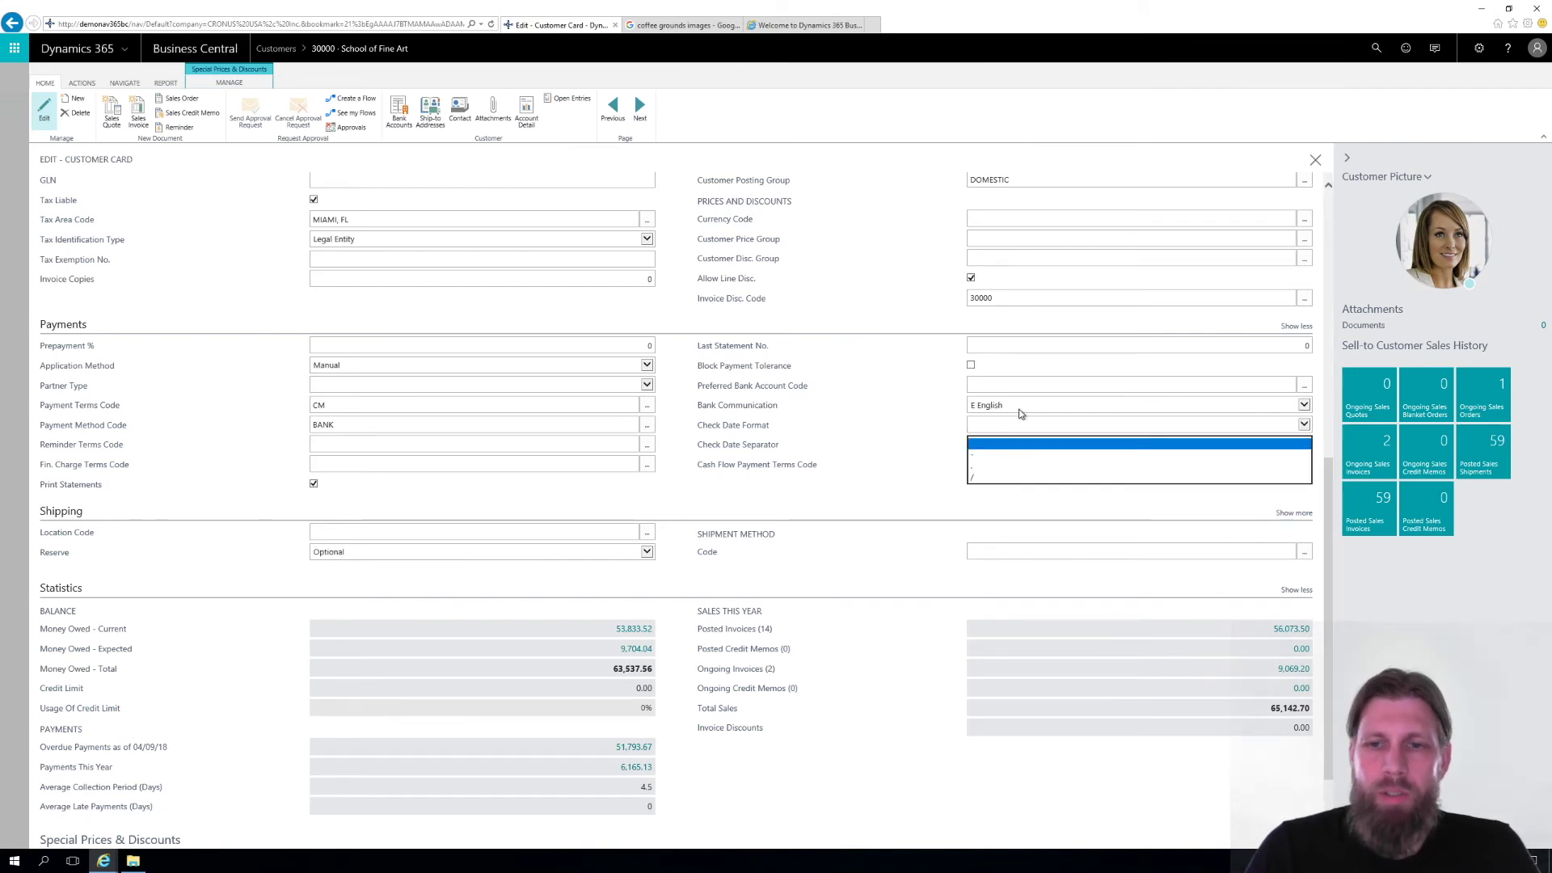
{"action": "left_click", "coordinate": [1024, 387]}
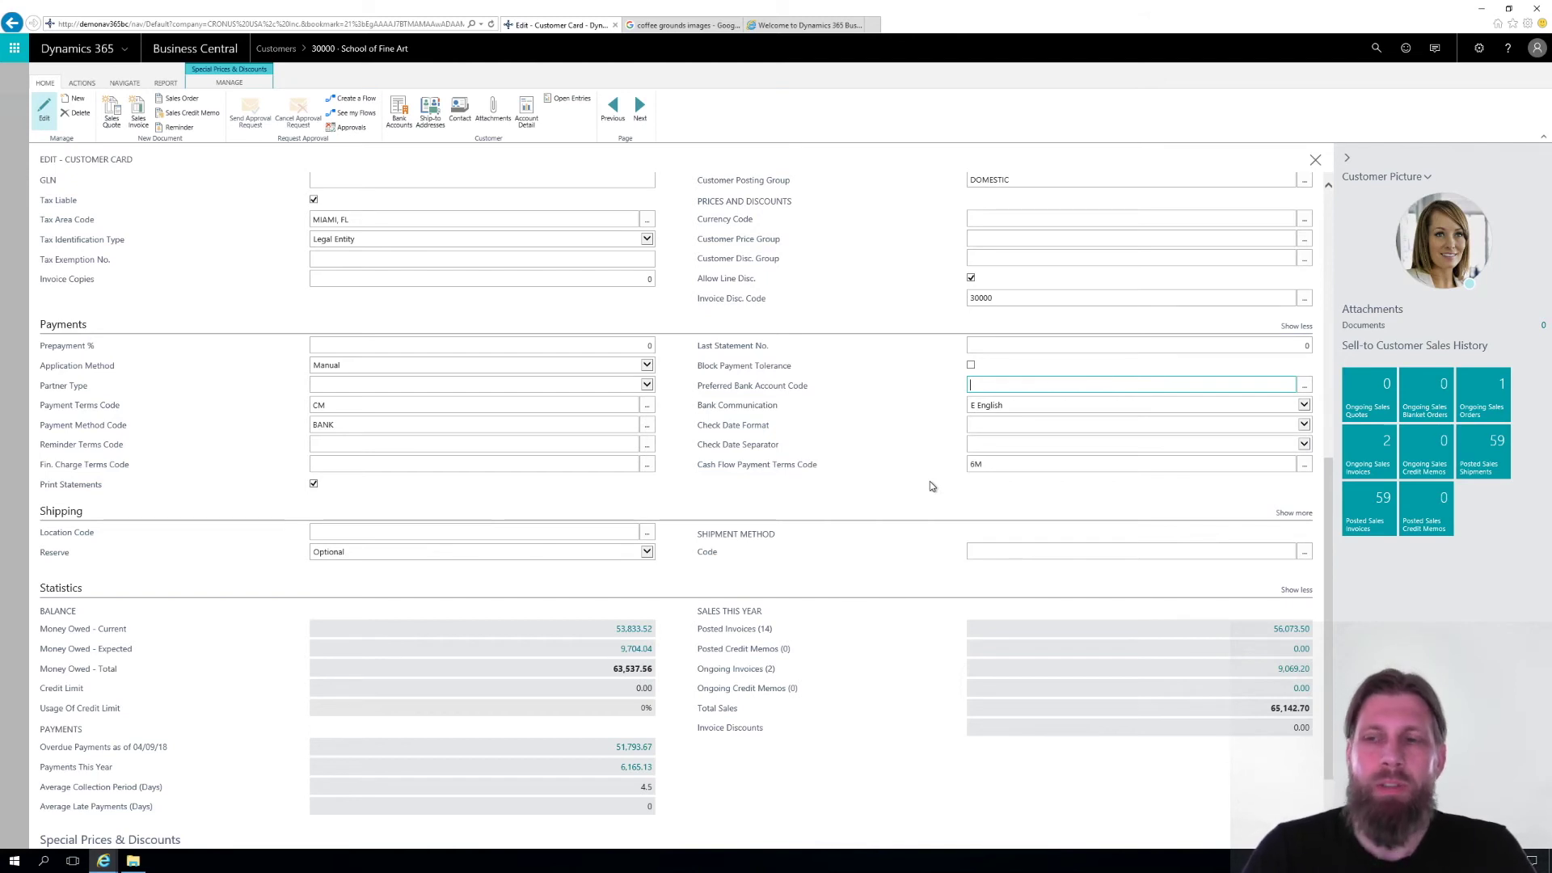
{"action": "mouse_move", "coordinate": [703, 449]}
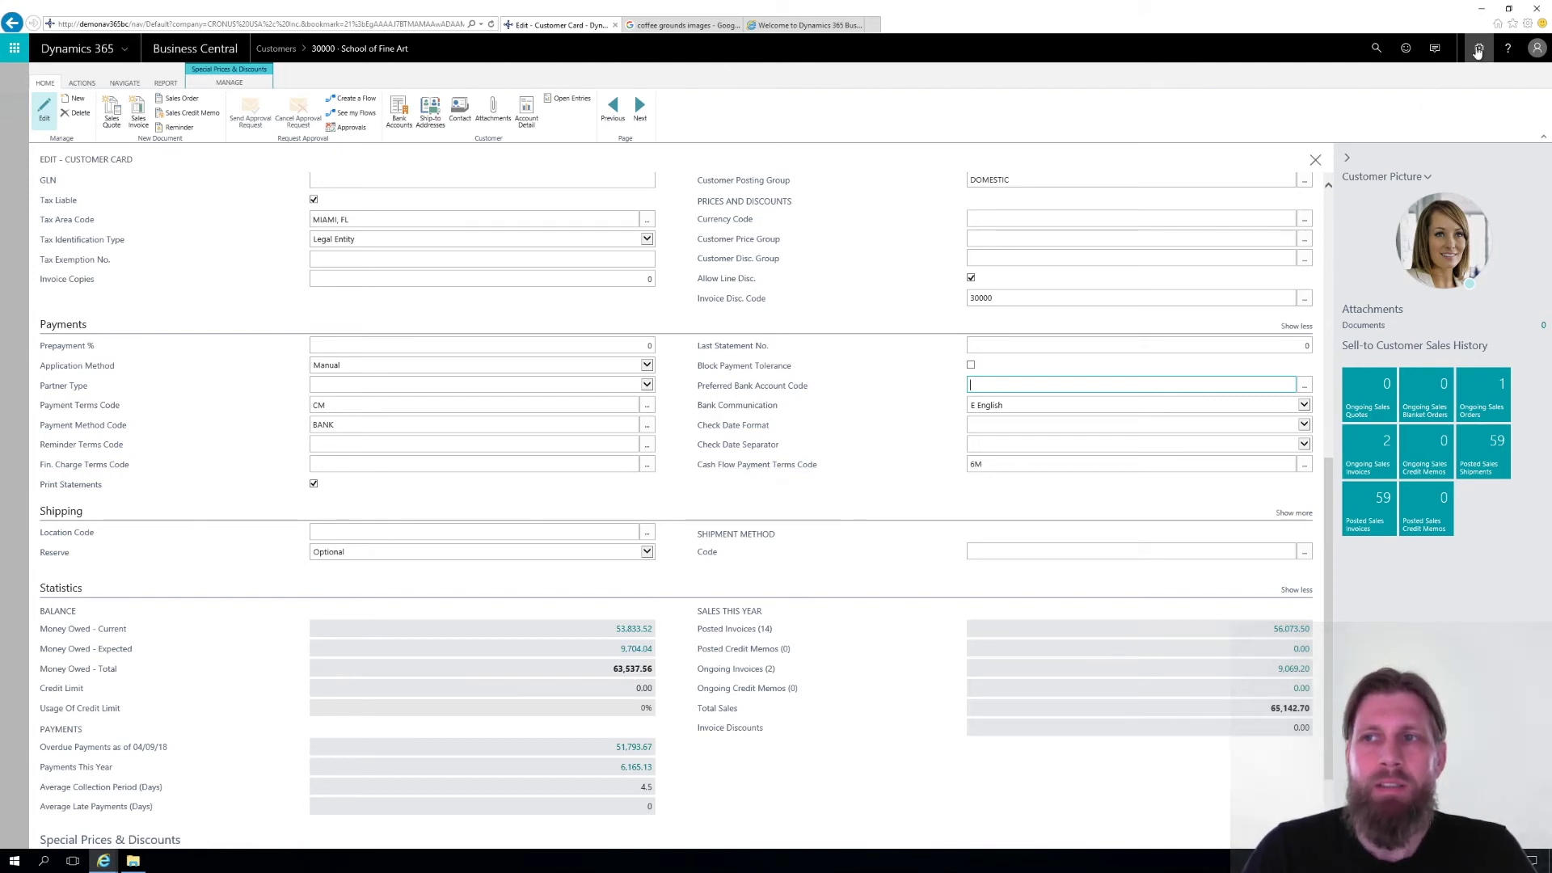
{"action": "left_click", "coordinate": [1477, 50]}
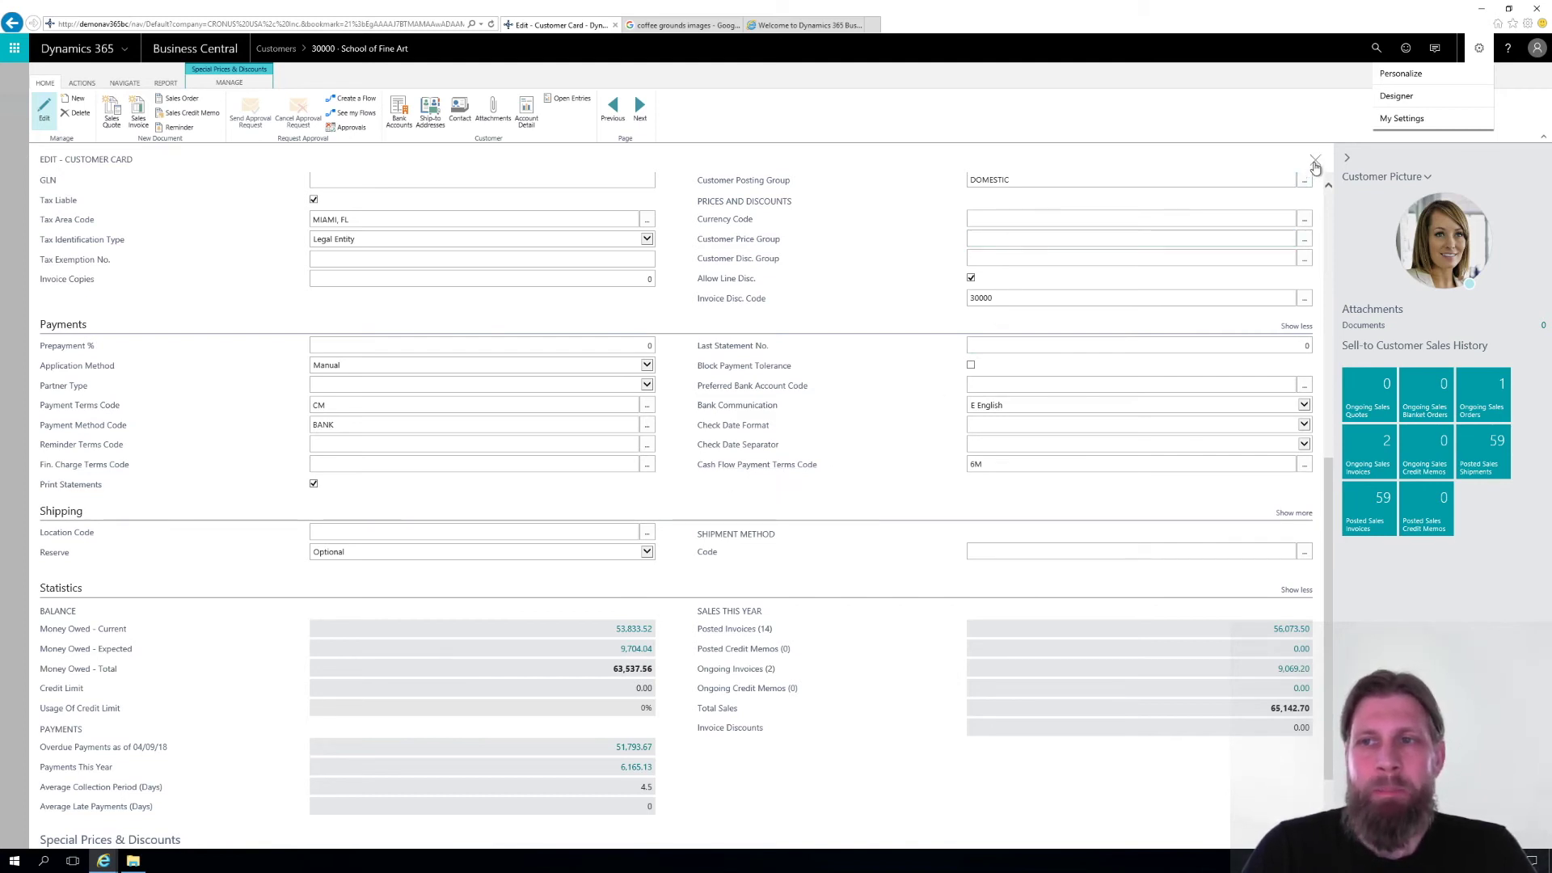
{"action": "left_click", "coordinate": [1315, 164]}
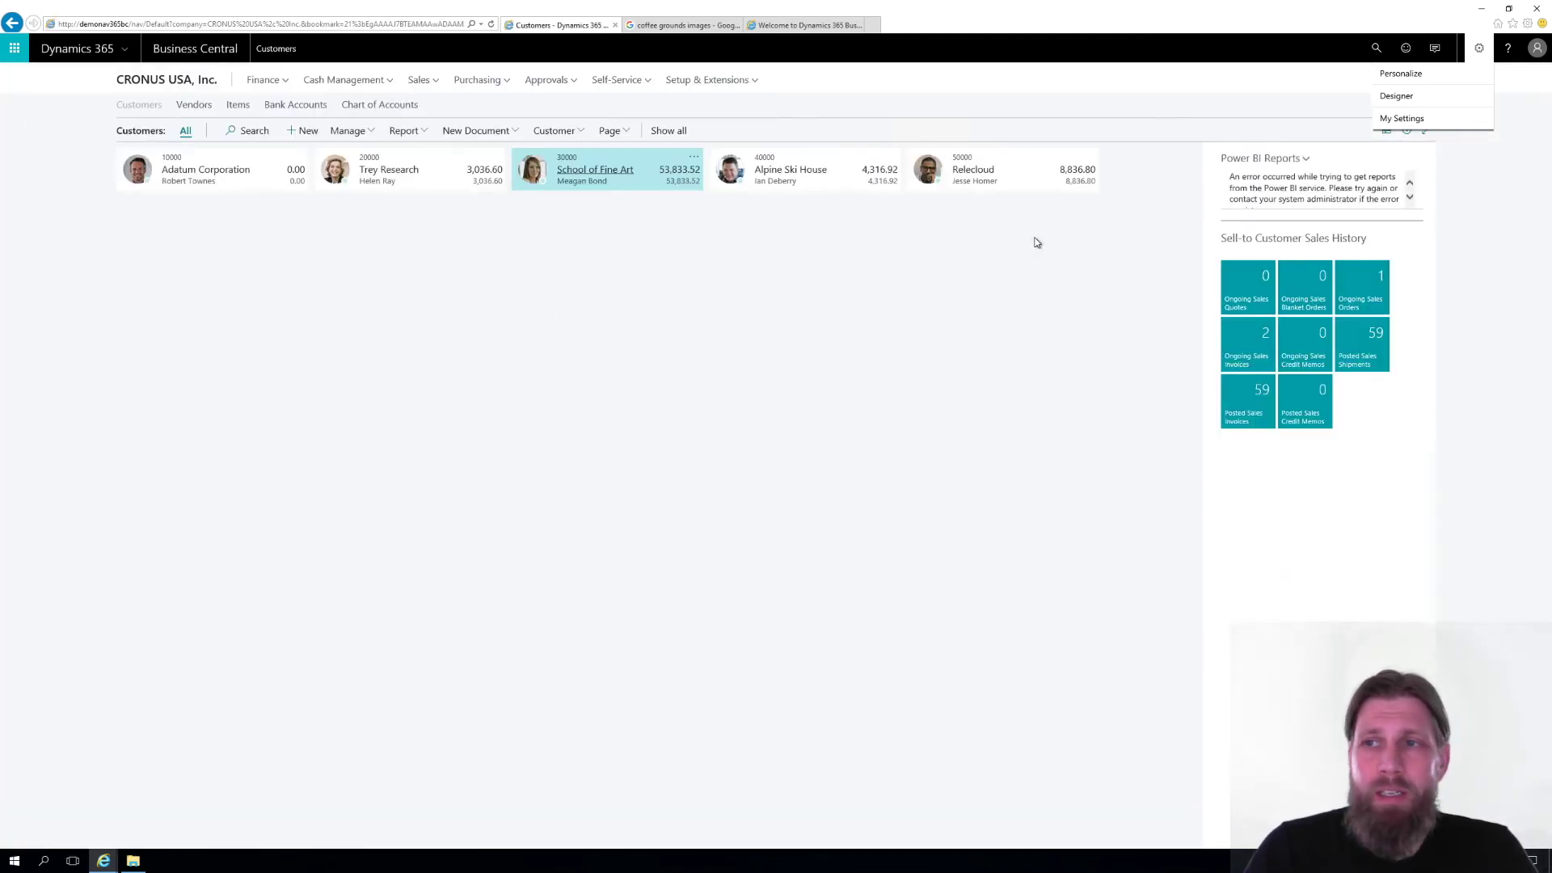
Go to Cash Flow Forecasts and bring up Suggest Worksheet Lines for the DEFAULT forecast.
{"action": "left_click", "coordinate": [1483, 50]}
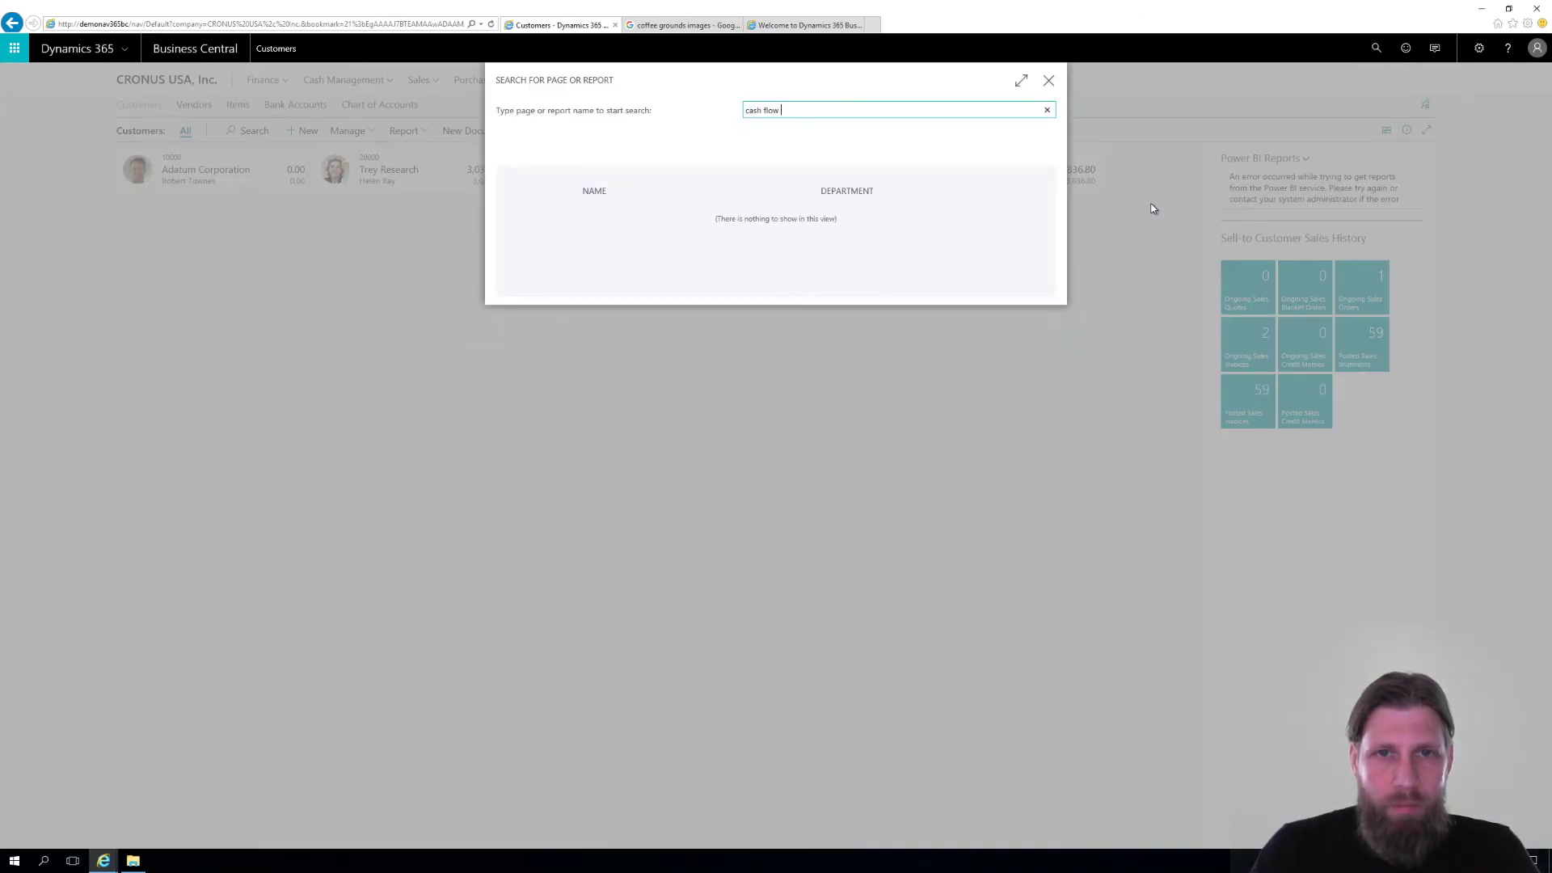
{"action": "left_click", "coordinate": [644, 236]}
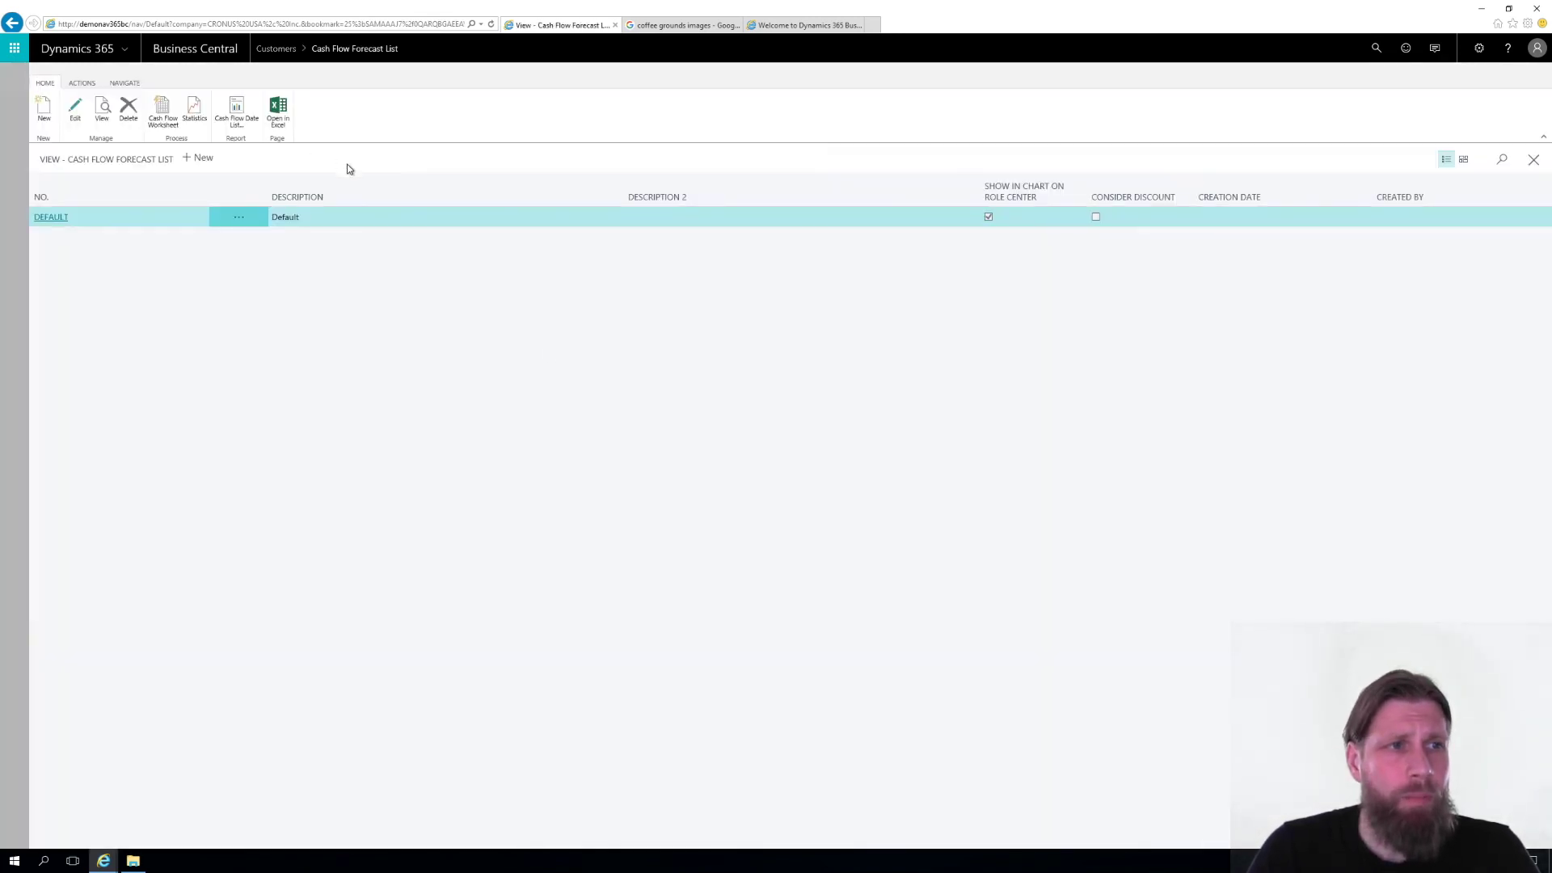
{"action": "left_click", "coordinate": [178, 122]}
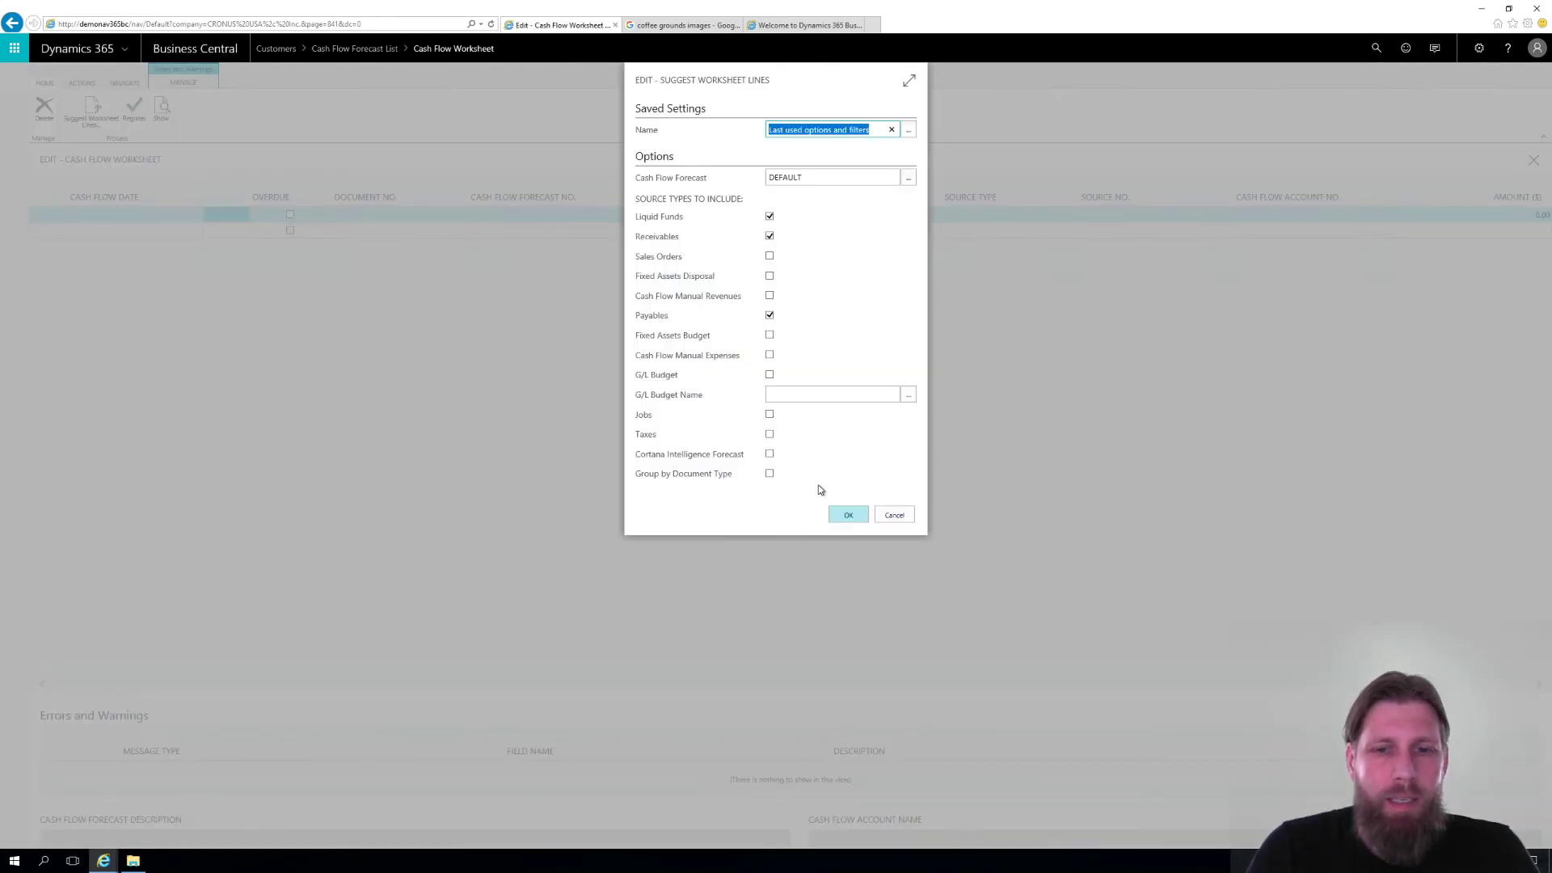
Generate DEFAULT forecast worksheet lines from liquid funds, receivables and payables.
{"action": "left_click", "coordinate": [846, 514]}
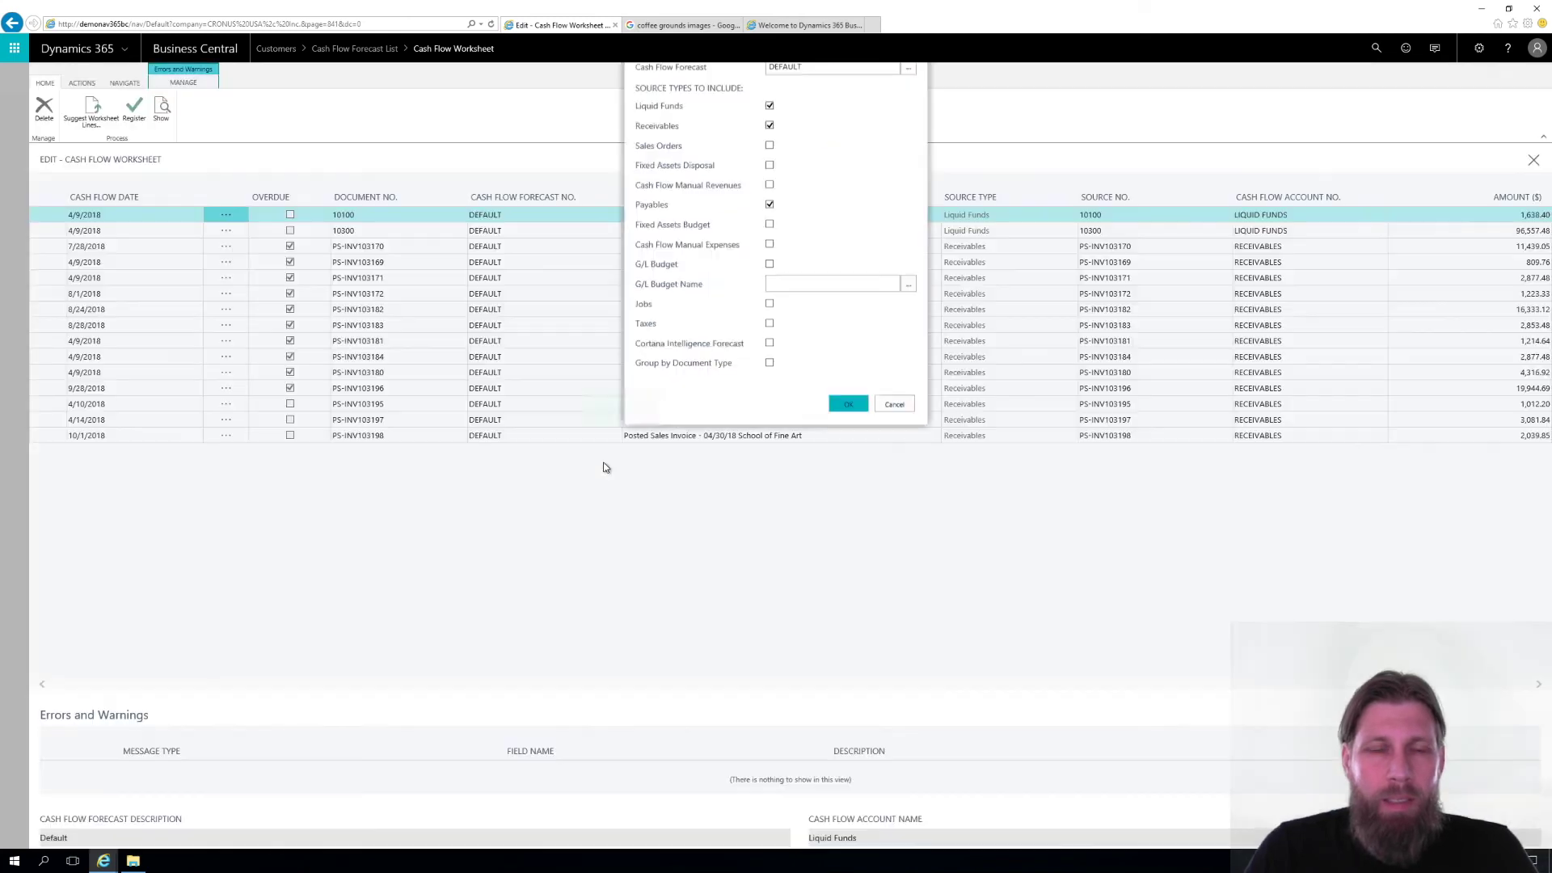